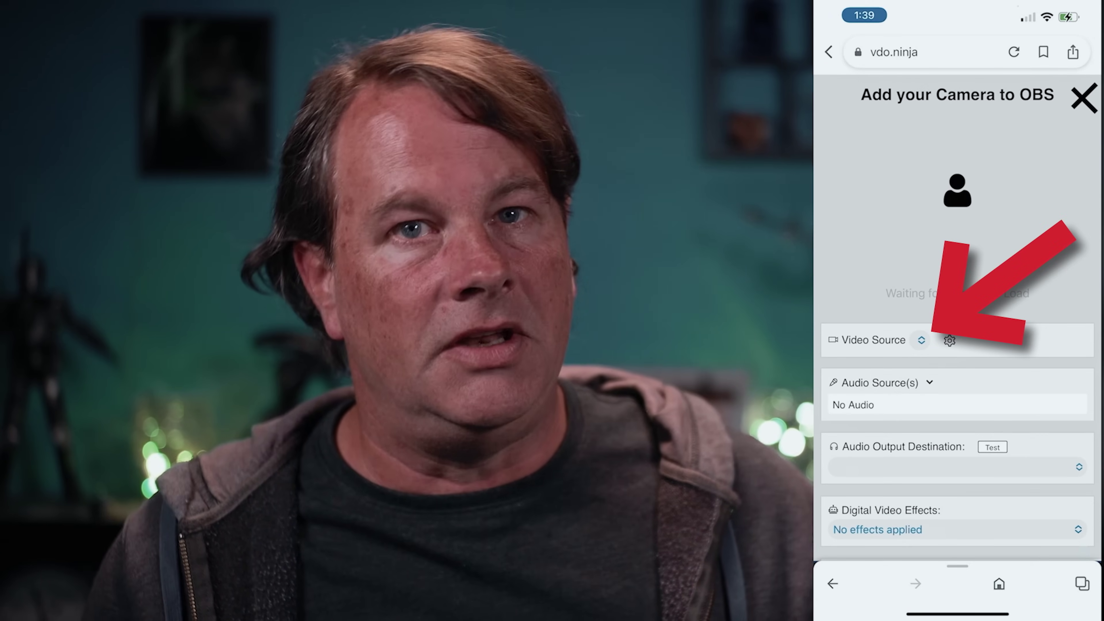
# - Change the VDO.Ninja Video Source on the phone from the front camera to Back Camera
pyautogui.click(952, 341)
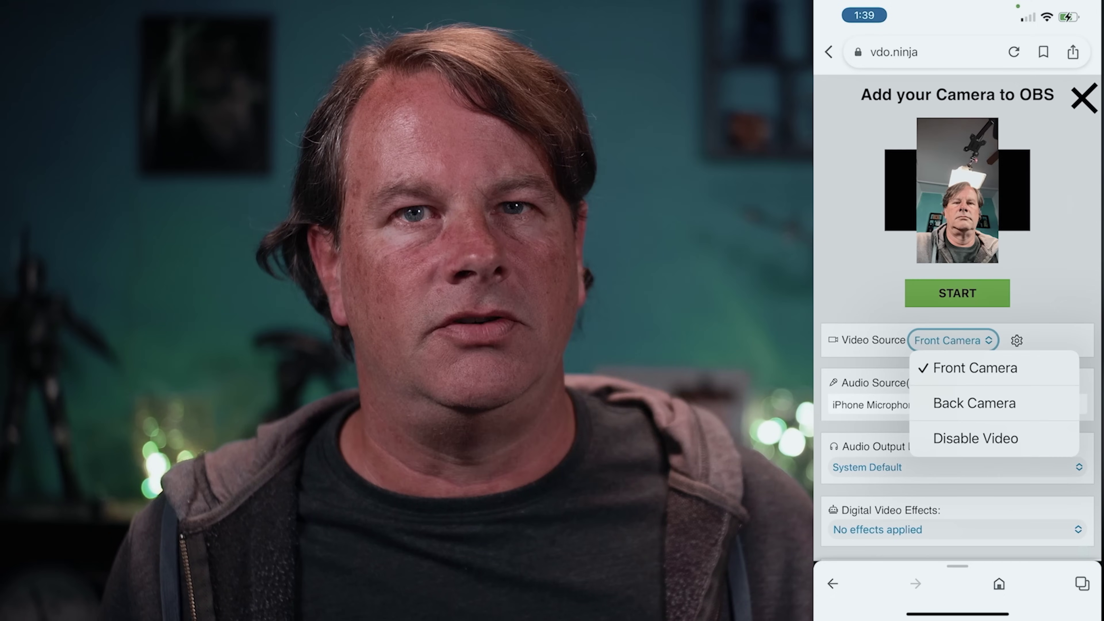
pyautogui.click(975, 403)
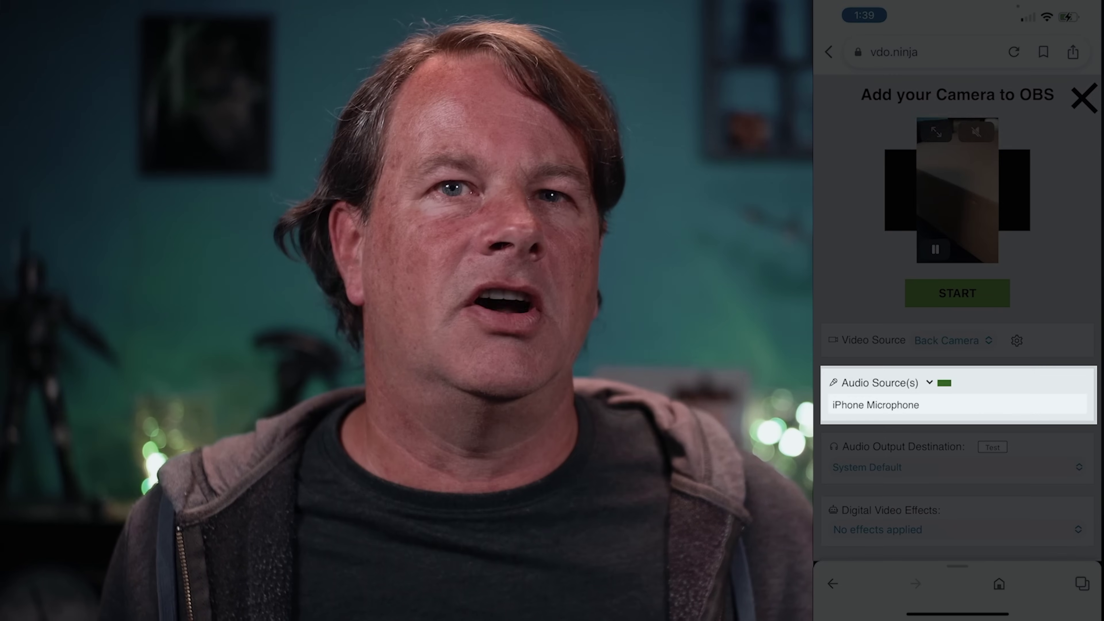
pyautogui.scroll(-1, 958, 392)
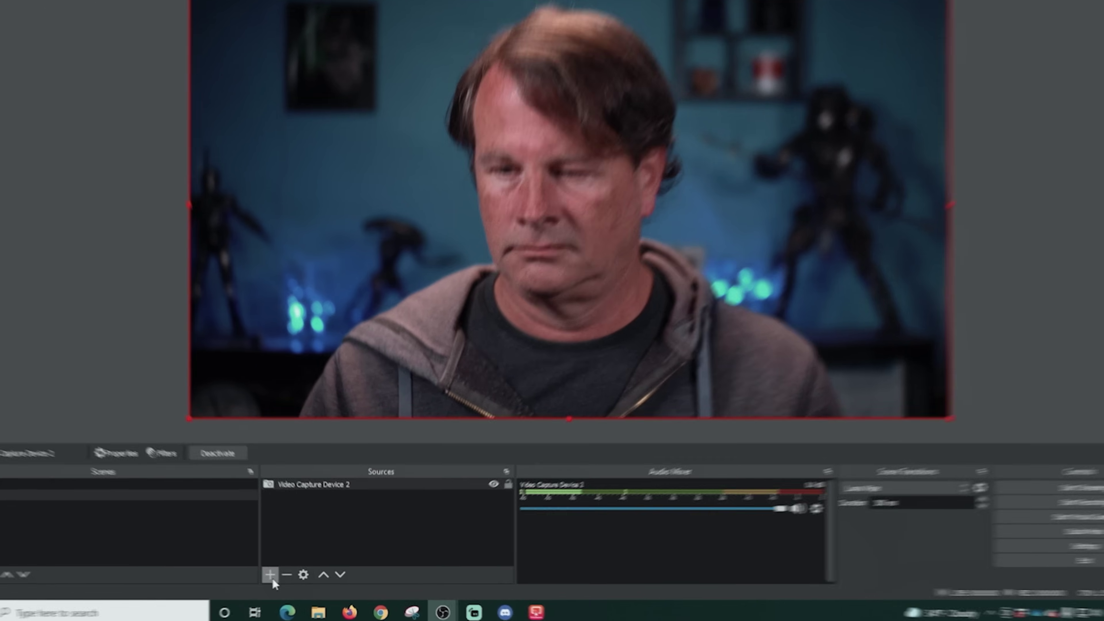
# - Add a Browser source named 'VDO Cam' to the current scene
pyautogui.click(280, 575)
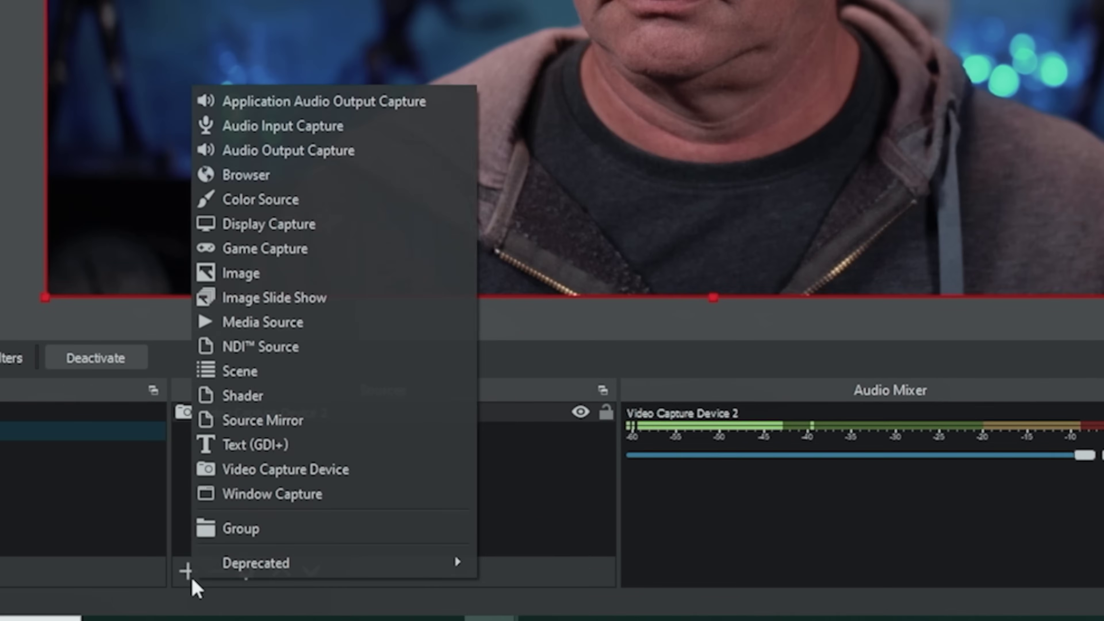
pyautogui.click(239, 180)
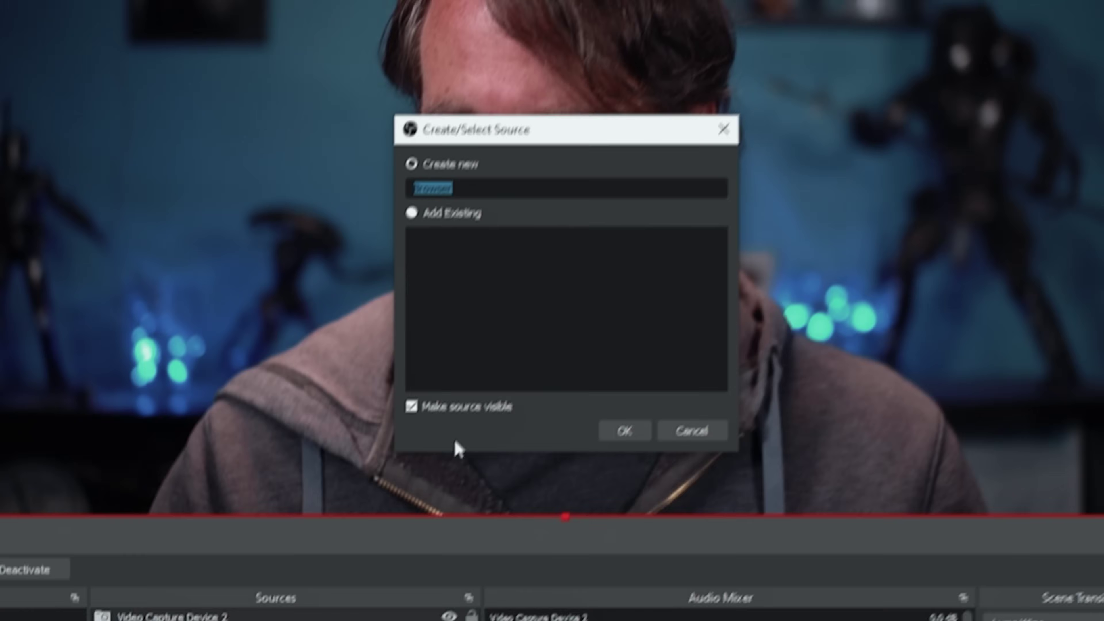
pyautogui.write('VDO Cam')
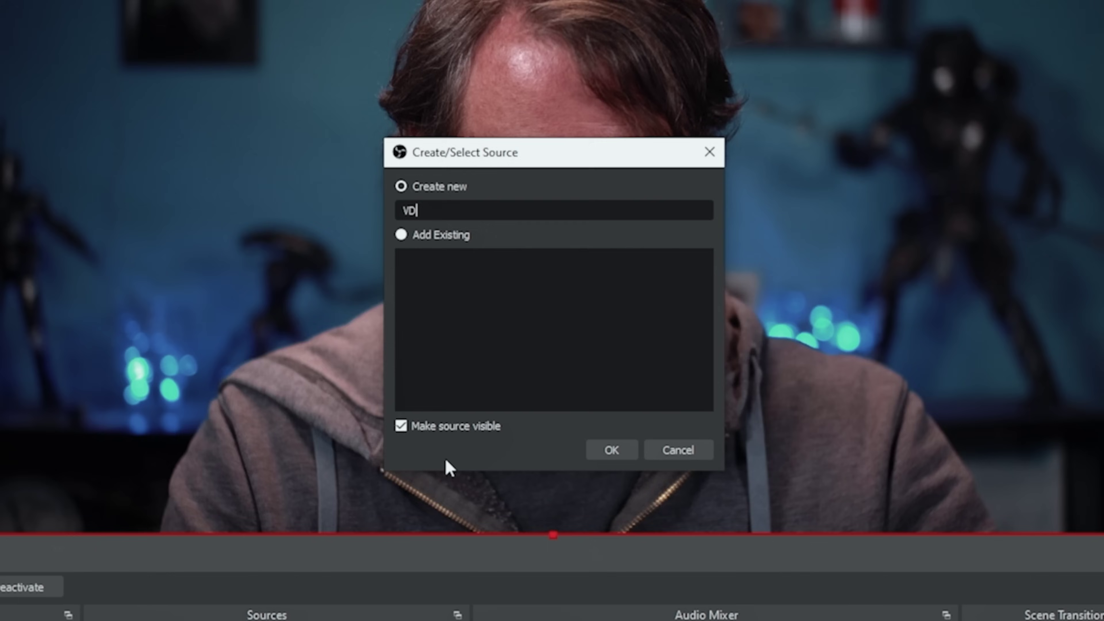
pyautogui.click(605, 450)
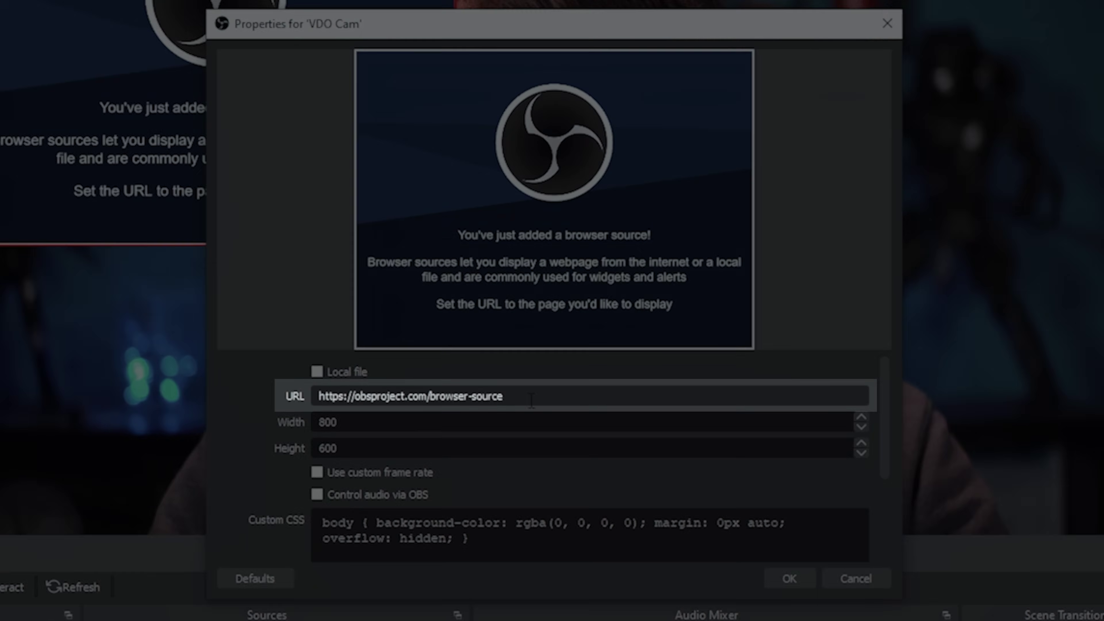
# - Set VDO Cam's URL to the phone's vdo.ninja view link at 1920×1080, with audio controlled via OBS
pyautogui.tripleClick(525, 396)
pyautogui.write('https://vdo.ninja/?')
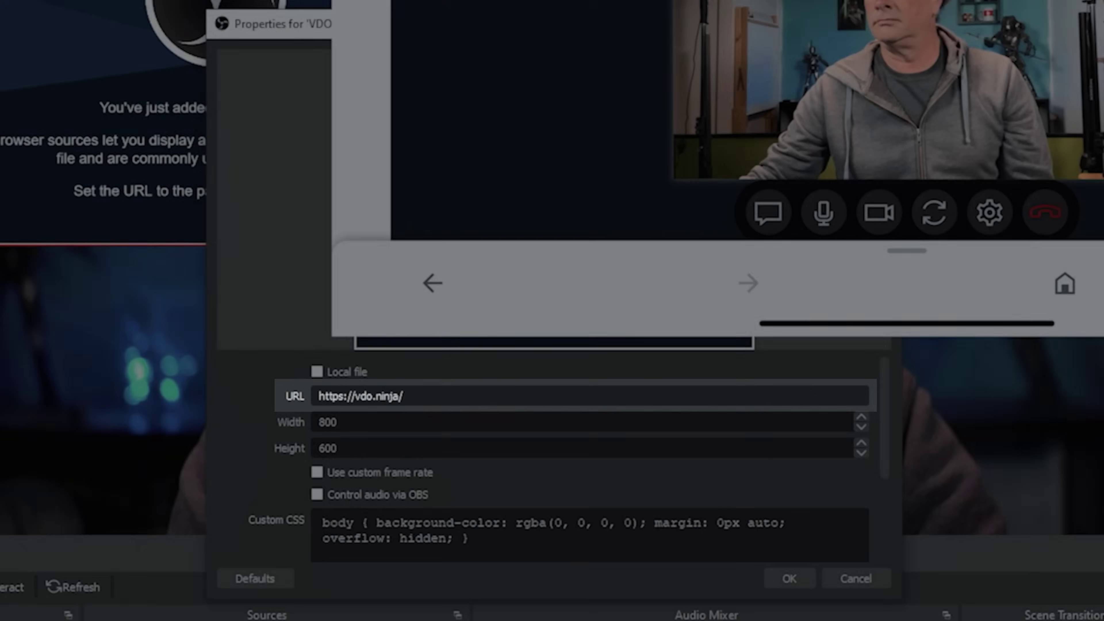
pyautogui.write('view=Ynka')
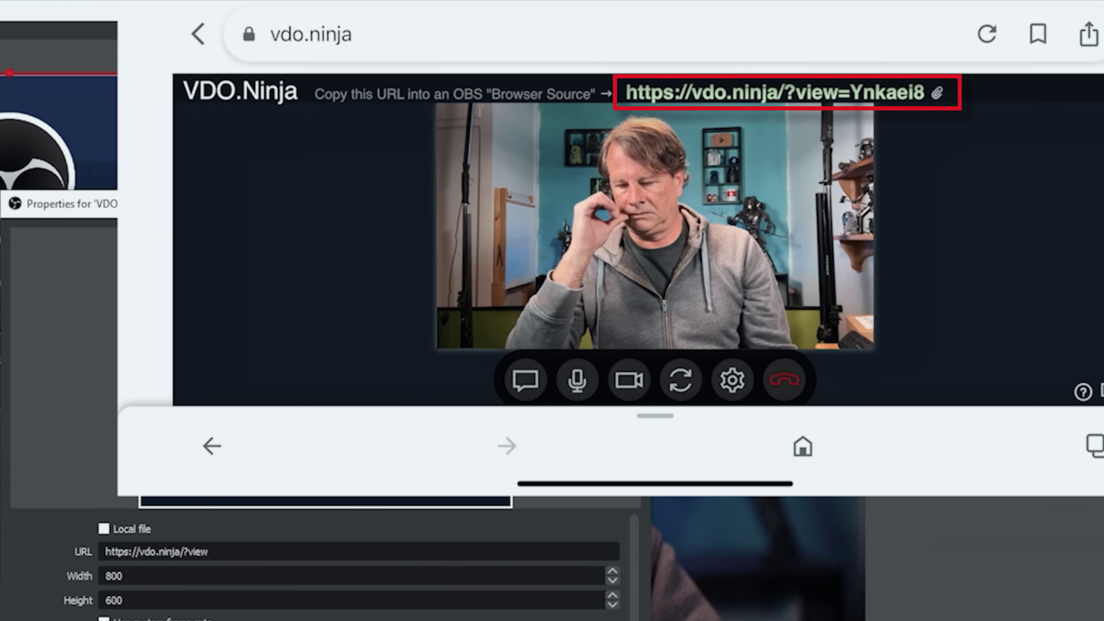
pyautogui.write('ei8')
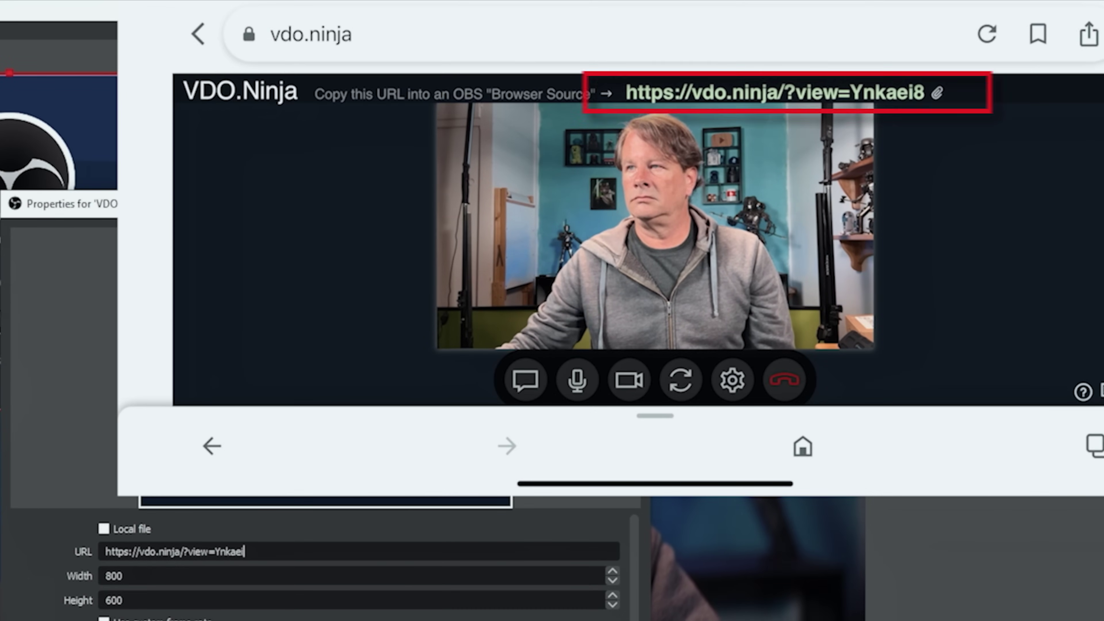
pyautogui.write('1920')
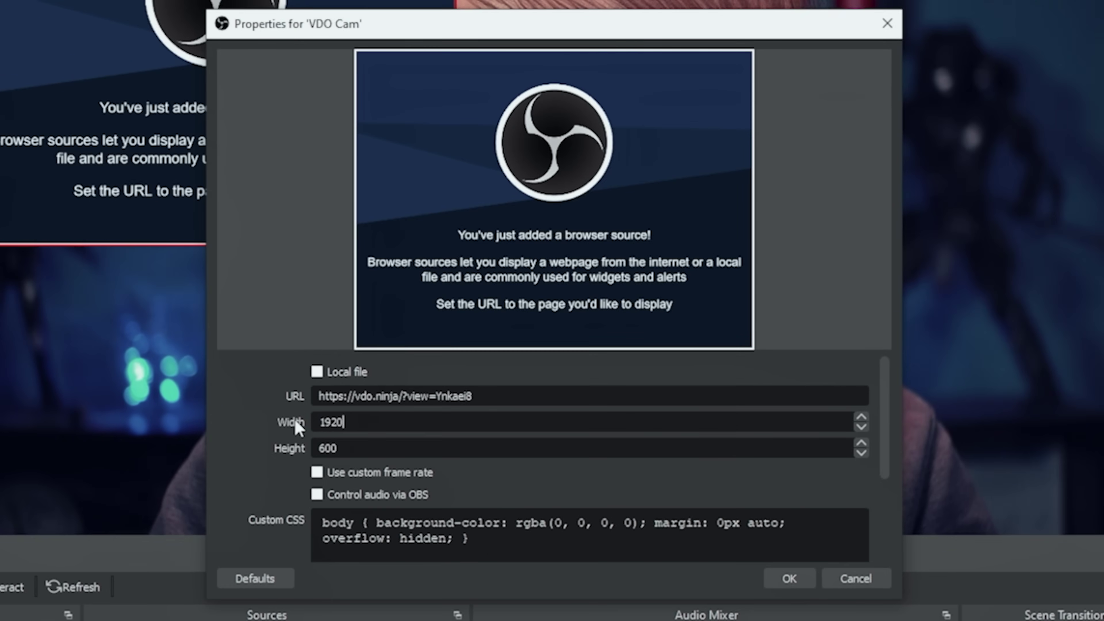
pyautogui.write('1080')
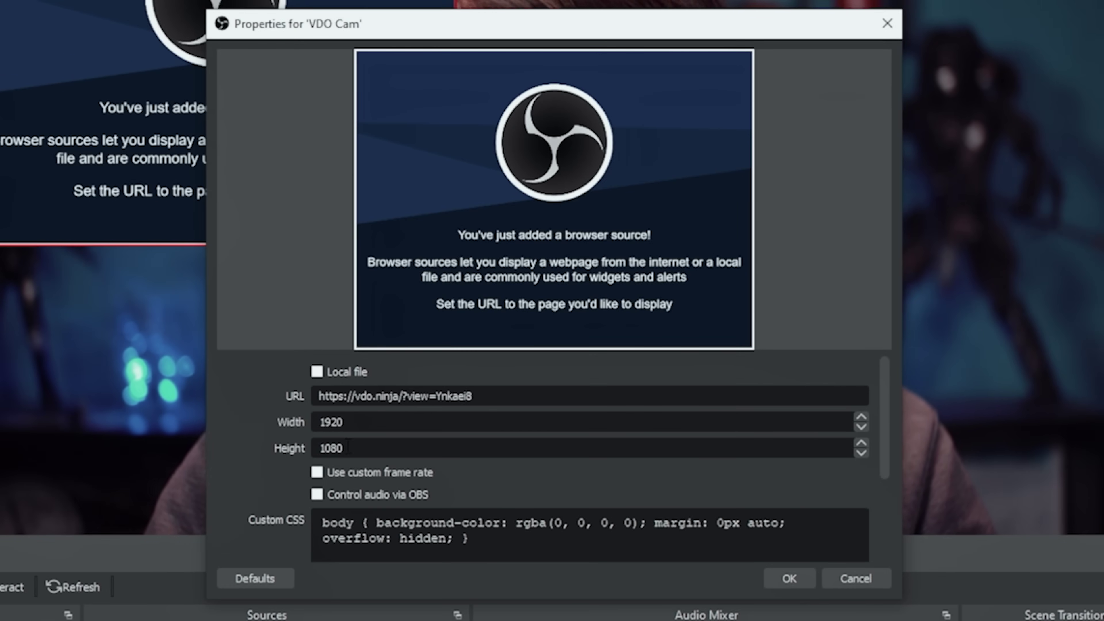
pyautogui.click(317, 495)
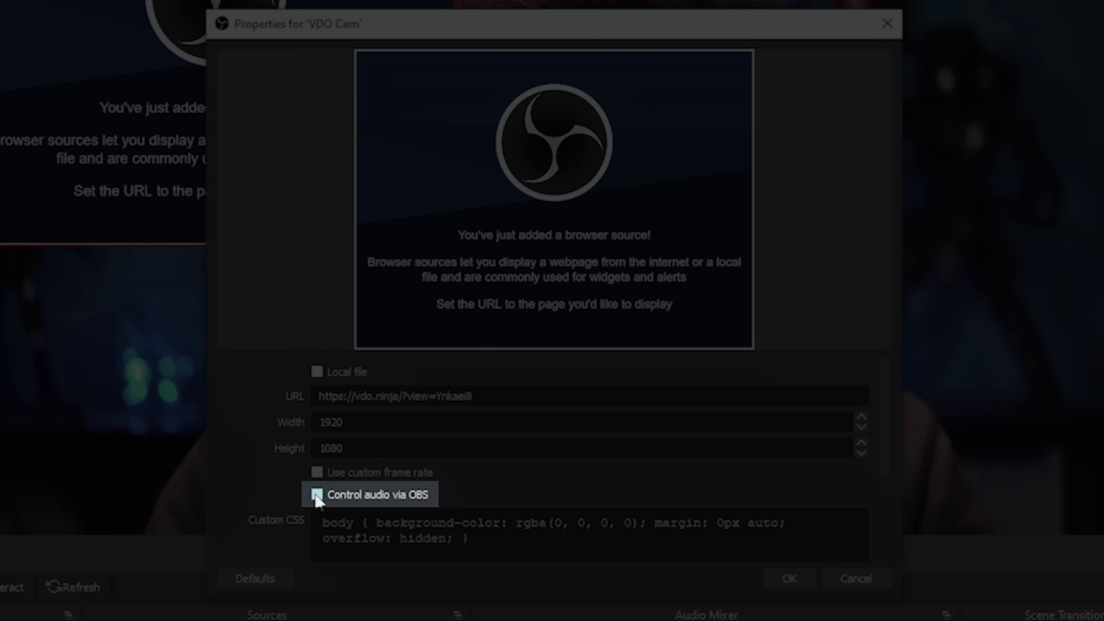
pyautogui.scroll(-5, 754, 500)
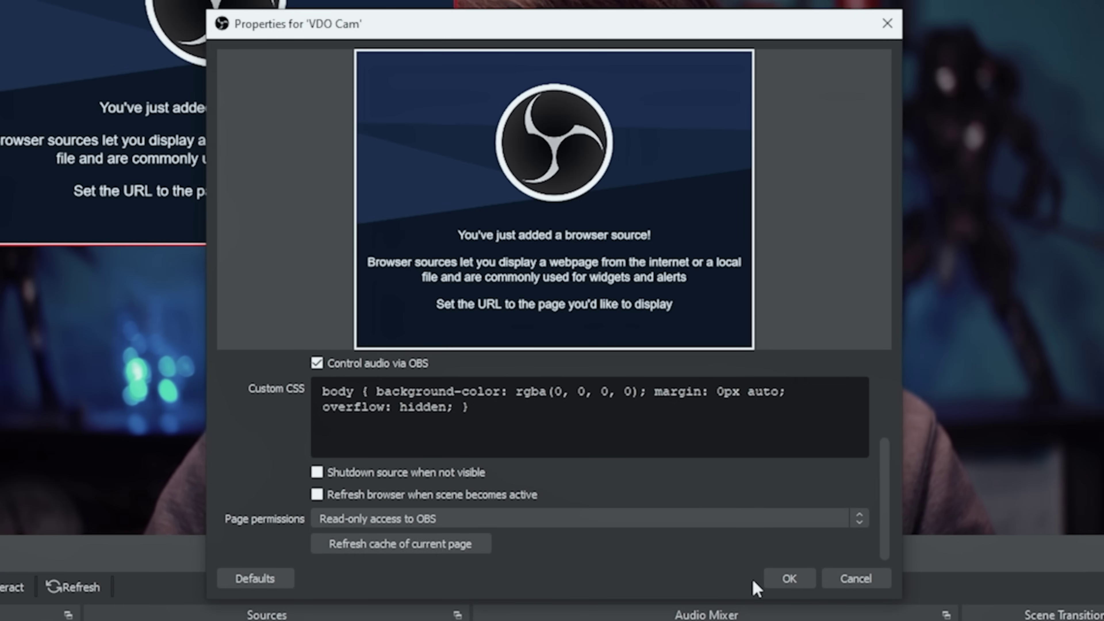
pyautogui.click(778, 573)
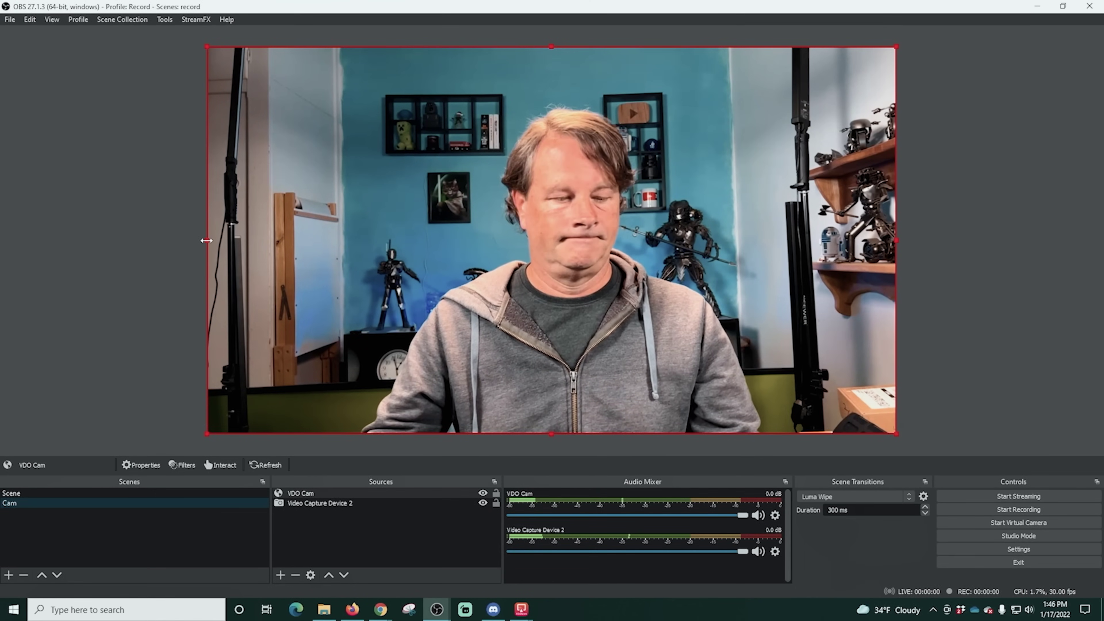
# - Alt-drag to crop the left, right, bottom and top edges off the VDO Cam feed
pyautogui.moveTo(207, 240); pyautogui.dragTo(346, 265)
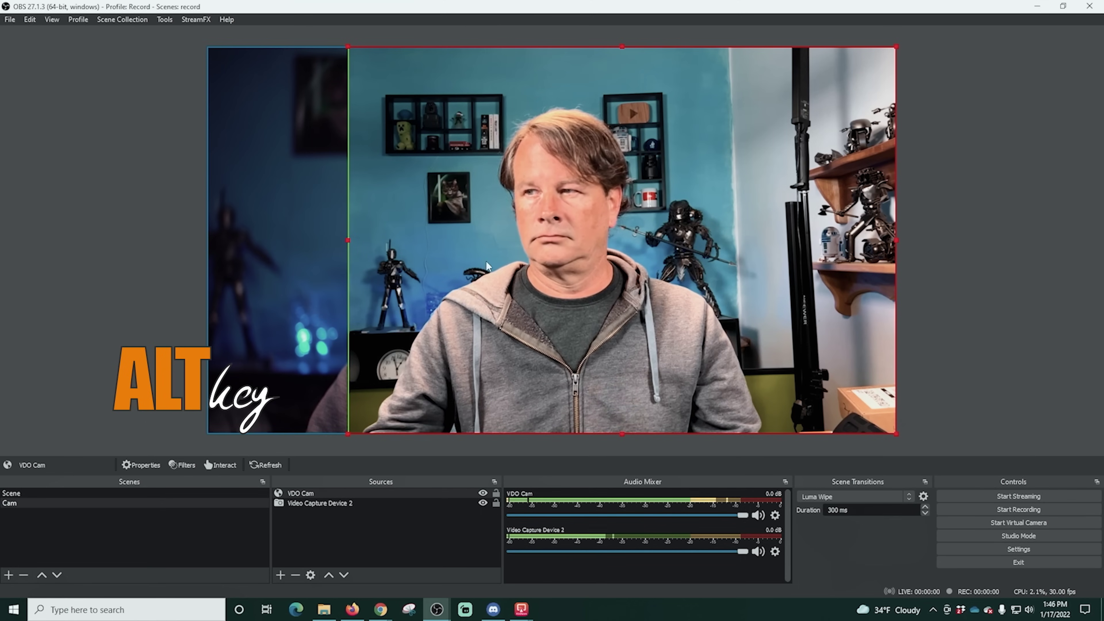
pyautogui.moveTo(888, 241); pyautogui.dragTo(739, 242)
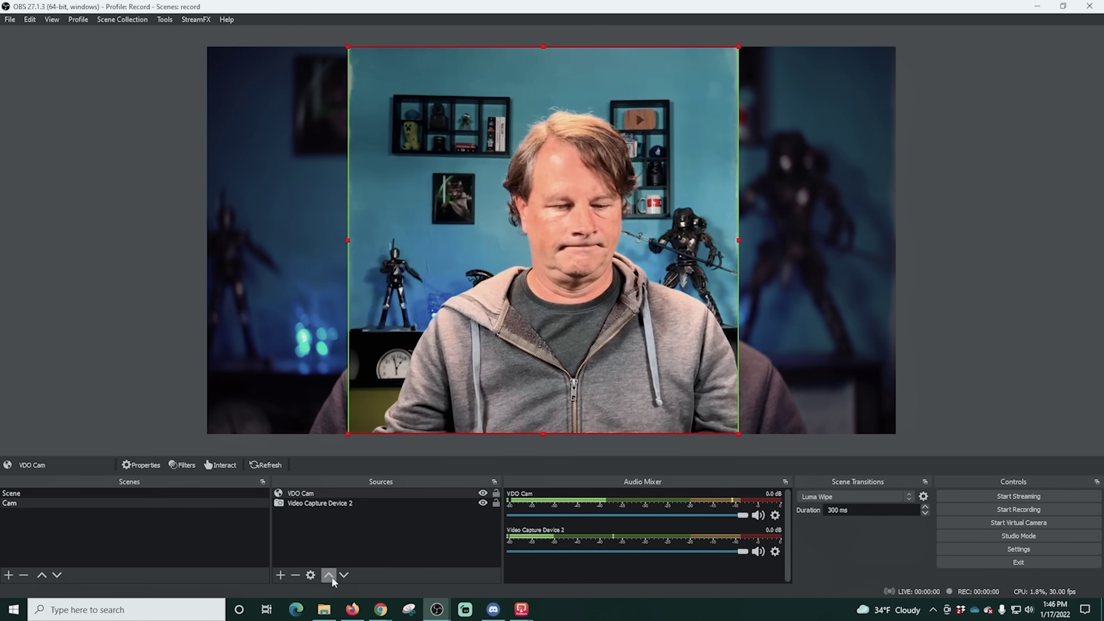
pyautogui.moveTo(542, 421); pyautogui.dragTo(543, 344)
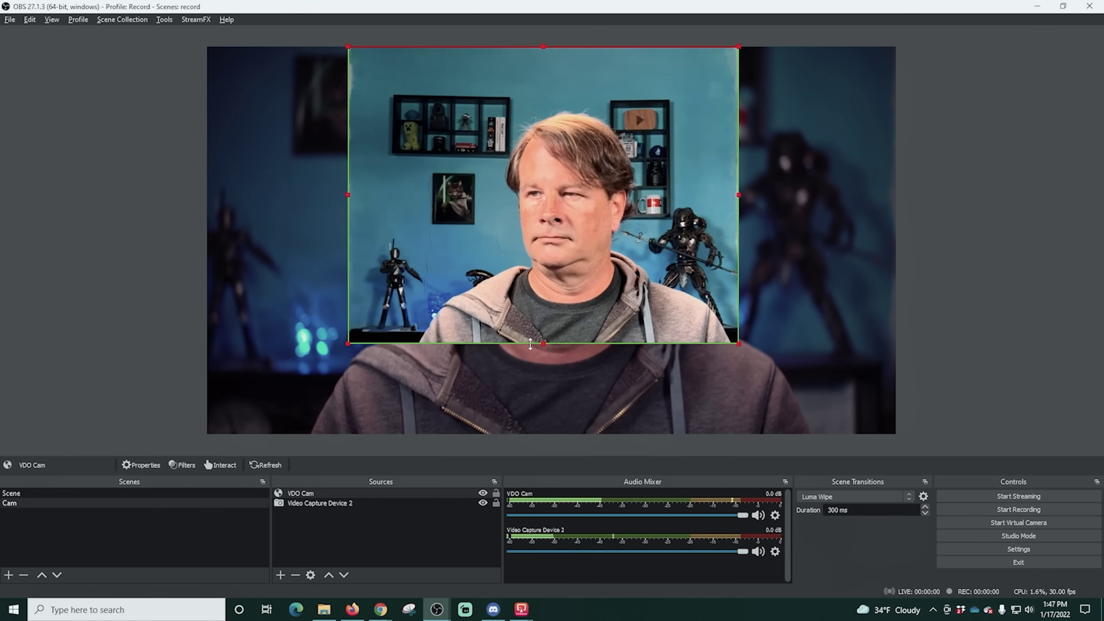
pyautogui.moveTo(545, 44); pyautogui.dragTo(542, 93)
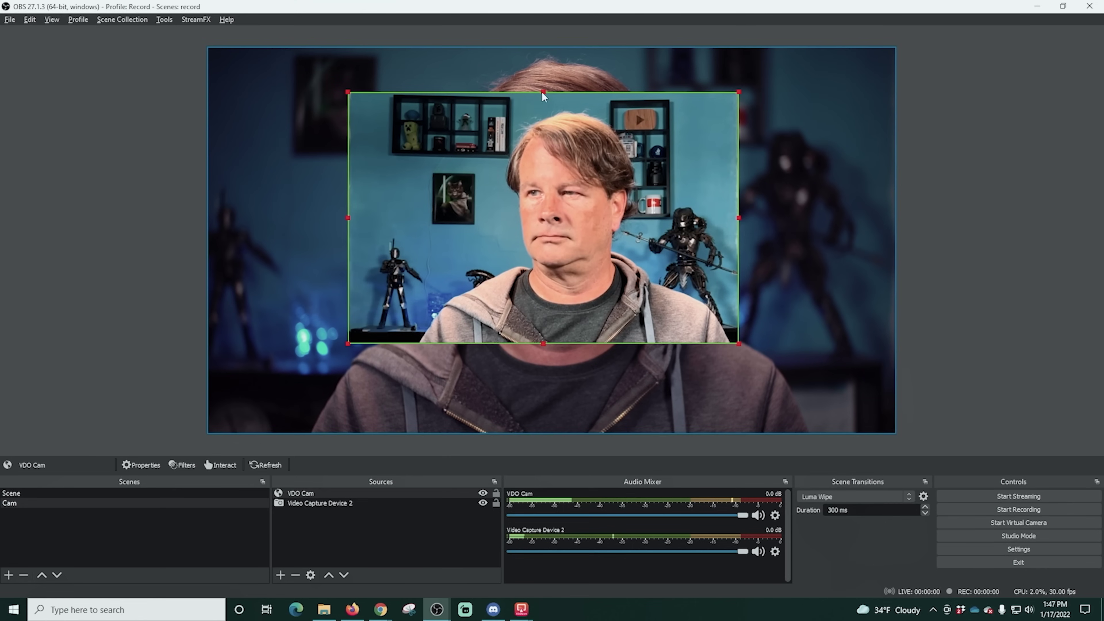
# - Move and enlarge the cropped VDO Cam until it fills the whole canvas
pyautogui.moveTo(593, 261); pyautogui.dragTo(418, 163)
pyautogui.moveTo(597, 296); pyautogui.dragTo(892, 425)
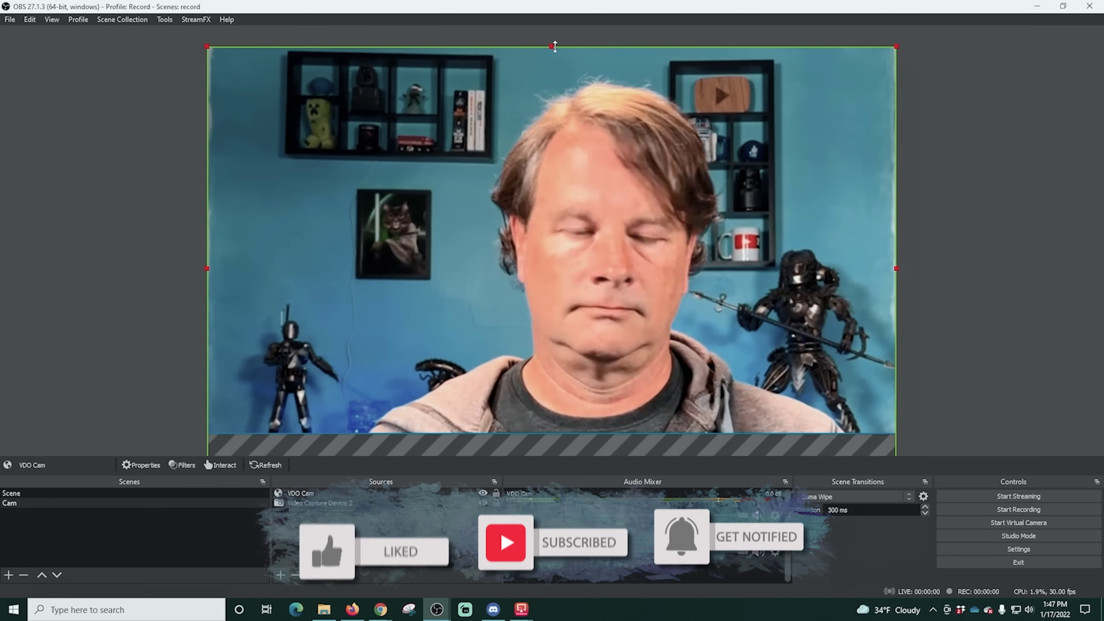
pyautogui.moveTo(552, 46); pyautogui.dragTo(551, 76)
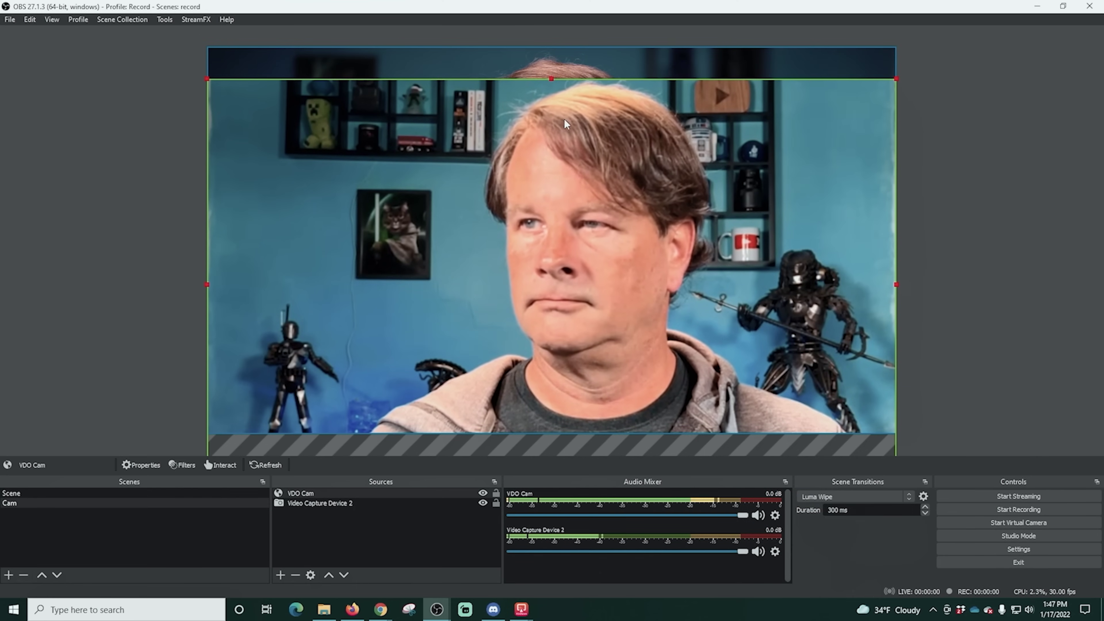
pyautogui.moveTo(576, 179); pyautogui.dragTo(578, 146)
pyautogui.moveTo(631, 306); pyautogui.dragTo(669, 315)
pyautogui.moveTo(544, 368); pyautogui.dragTo(588, 342)
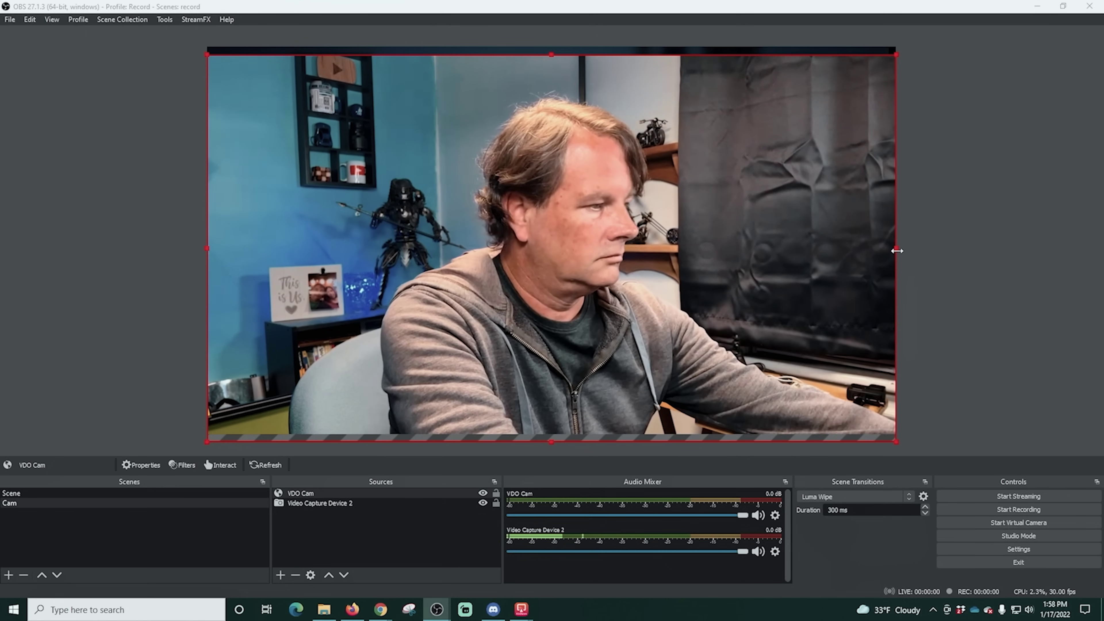
# - Crop VDO Cam's sides, move it to the top left, and shift Video Capture Device 2 right
pyautogui.moveTo(896, 251); pyautogui.dragTo(715, 252)
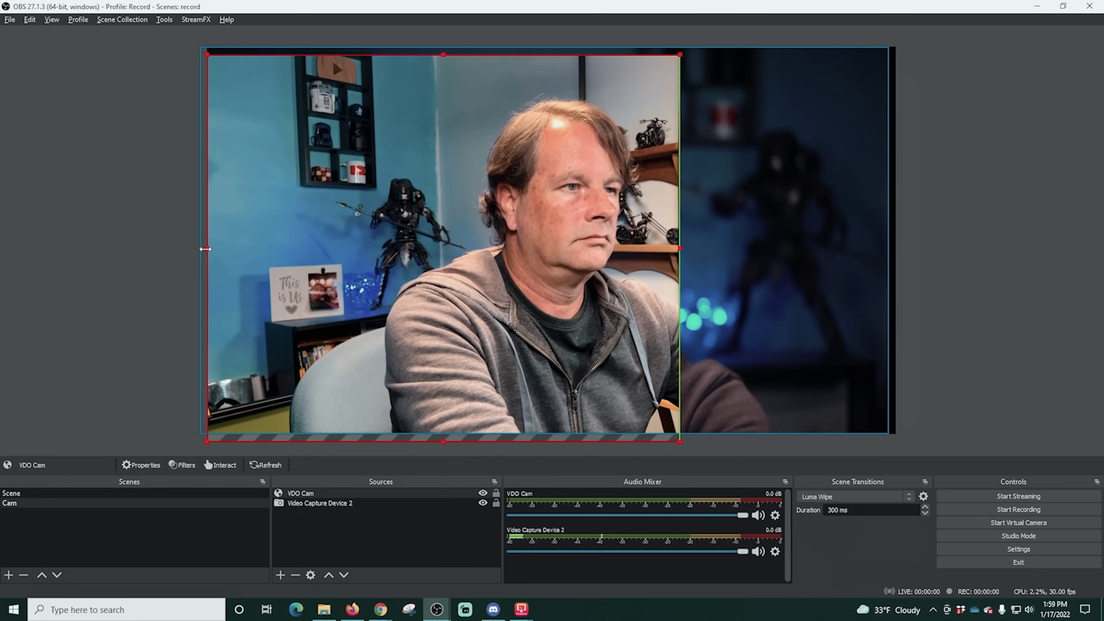
pyautogui.moveTo(206, 249); pyautogui.dragTo(260, 260)
pyautogui.moveTo(439, 294)
pyautogui.mouseDown()
pyautogui.moveTo(420, 307)
pyautogui.moveTo(436, 308)
pyautogui.mouseUp()
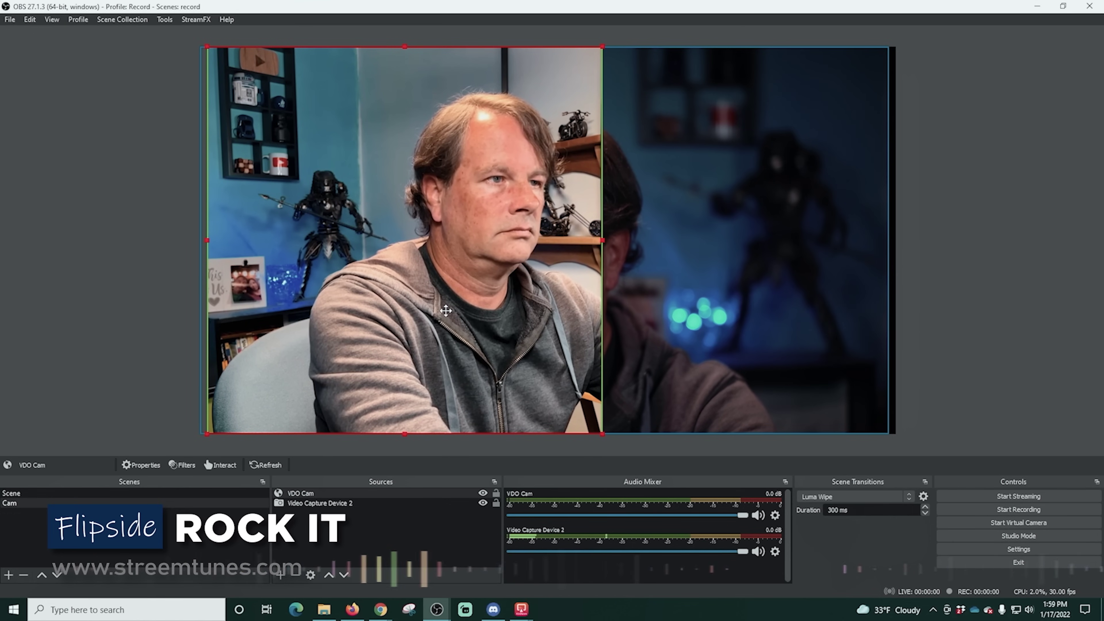
pyautogui.moveTo(670, 304); pyautogui.dragTo(863, 305)
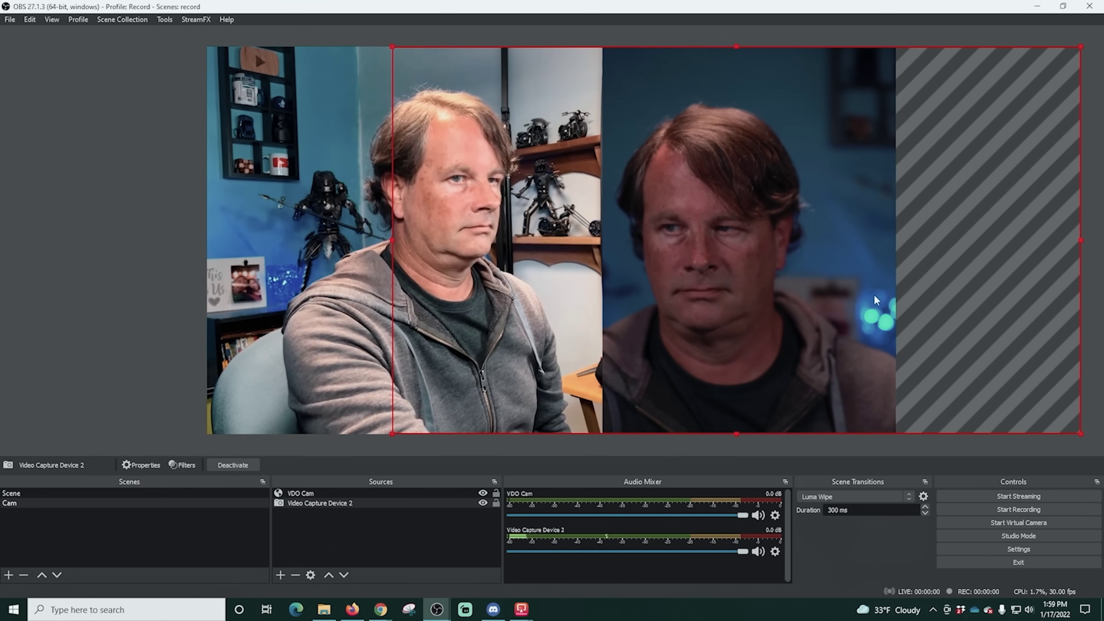
pyautogui.moveTo(827, 285); pyautogui.dragTo(831, 286)
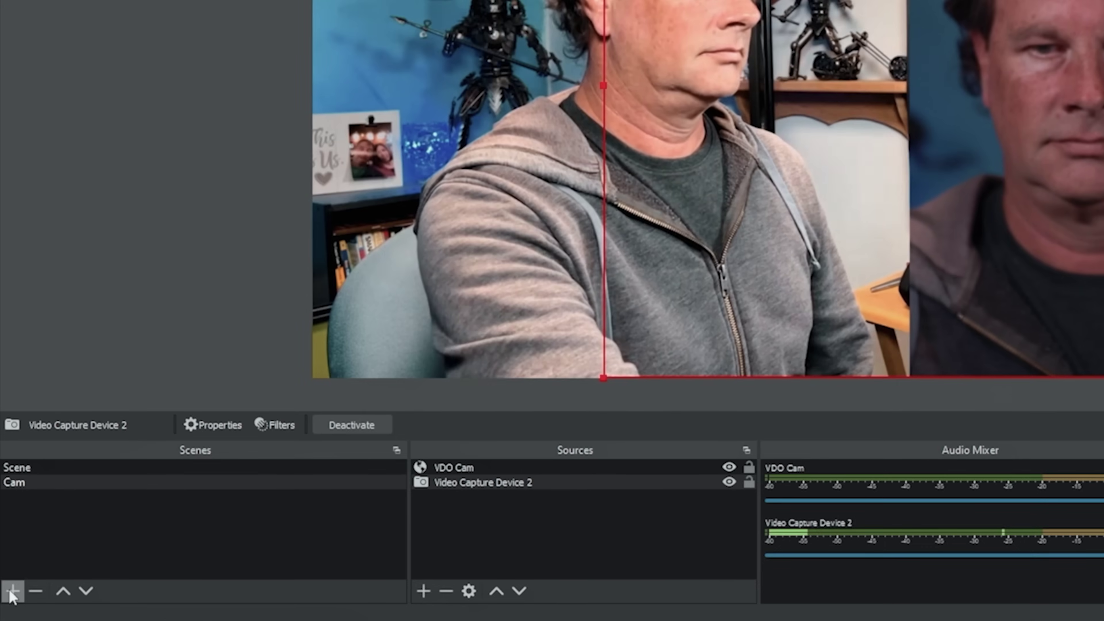
# - Create a scene named 'cam 2' and add the existing VDO Cam browser source to it
pyautogui.click(12, 592)
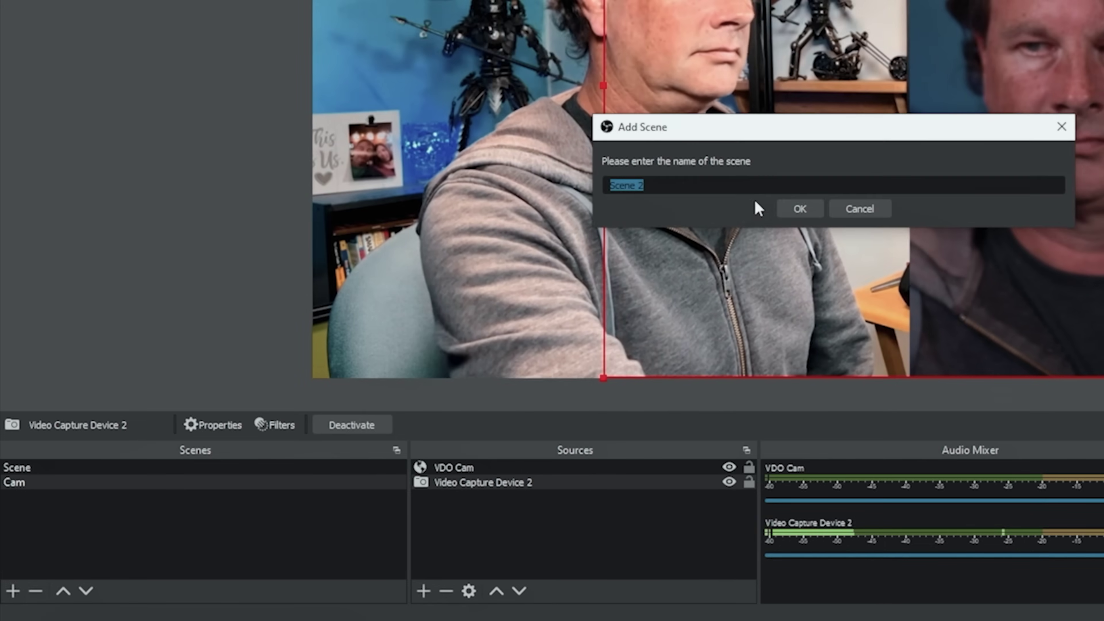
pyautogui.write('cam 2')
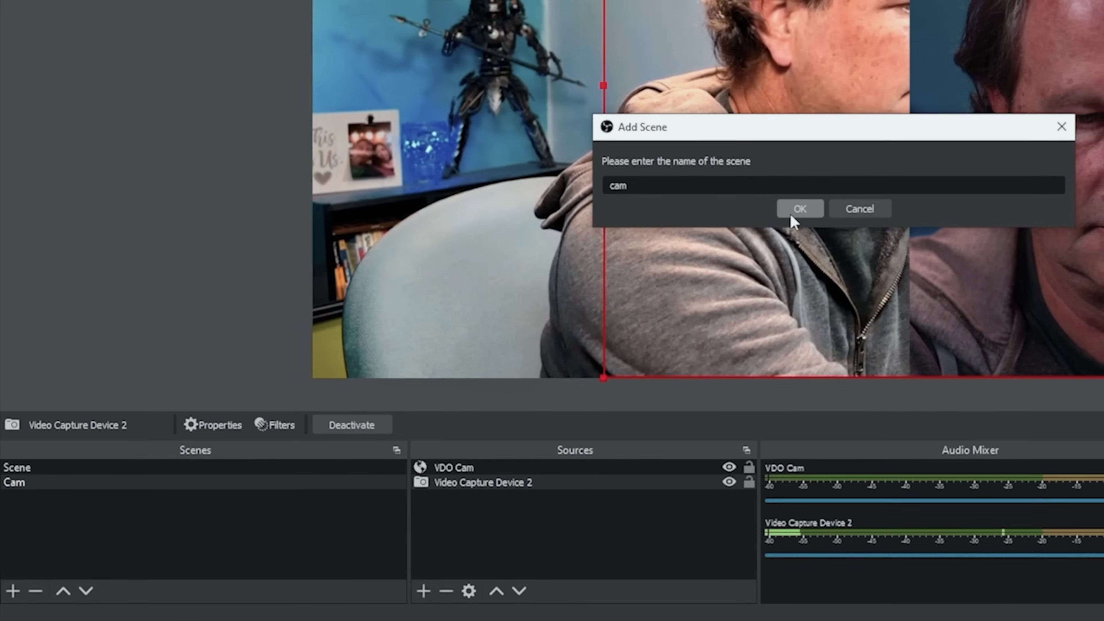
pyautogui.click(799, 209)
pyautogui.click(430, 590)
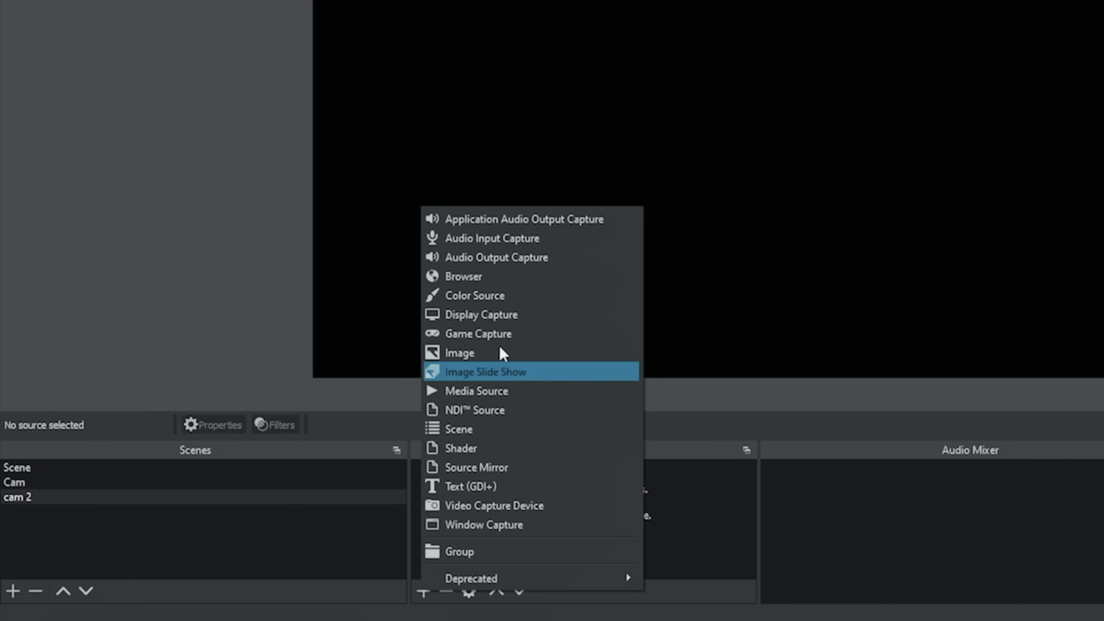
pyautogui.click(484, 279)
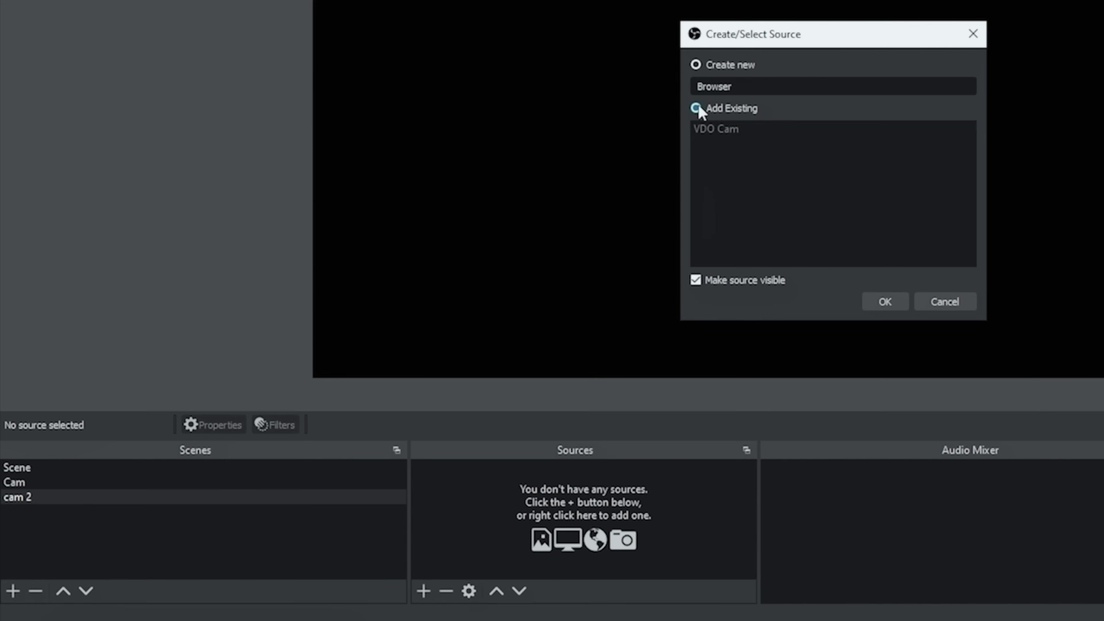
pyautogui.click(885, 302)
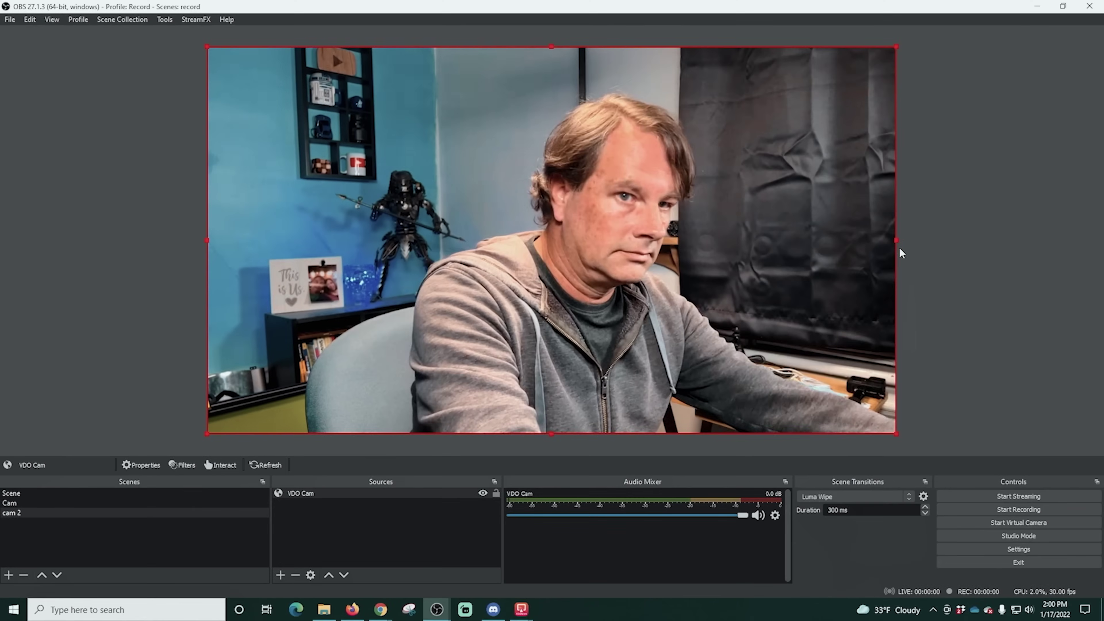
# - Resize VDO Cam's edges and corners so it covers the full cam 2 canvas
pyautogui.moveTo(834, 242); pyautogui.dragTo(678, 240)
pyautogui.moveTo(442, 431); pyautogui.dragTo(442, 340)
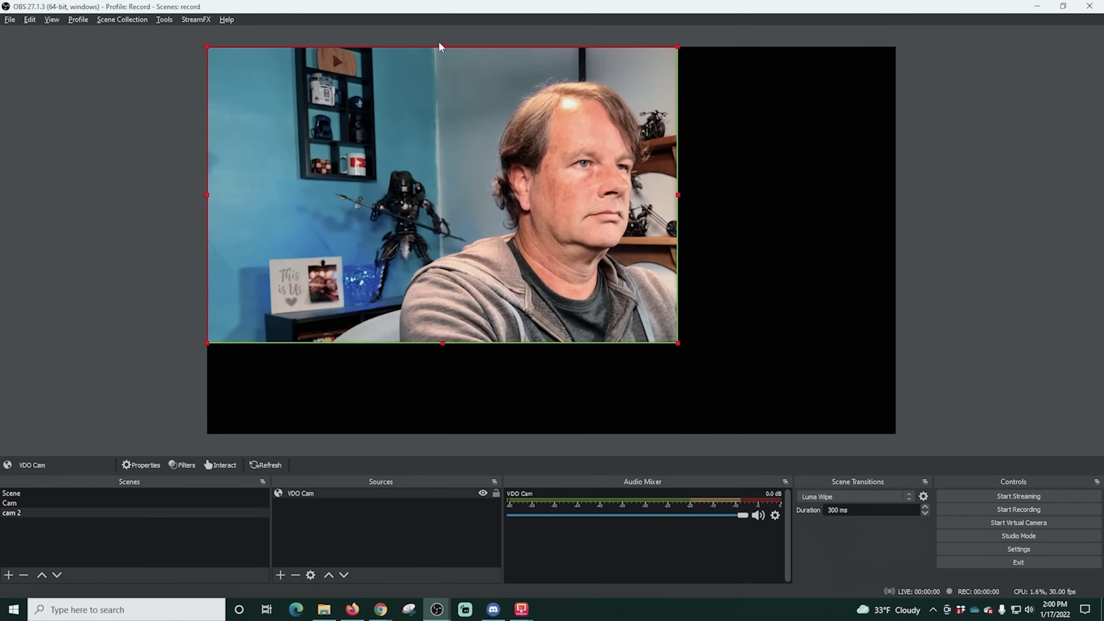
pyautogui.moveTo(438, 45); pyautogui.dragTo(442, 75)
pyautogui.moveTo(678, 343); pyautogui.dragTo(837, 433)
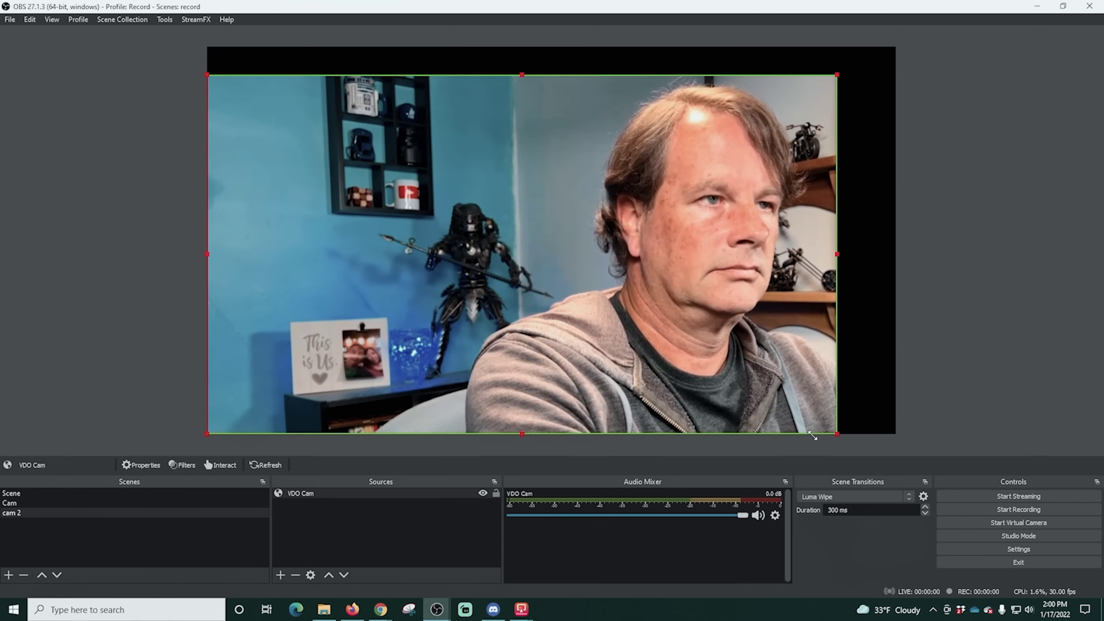
pyautogui.moveTo(837, 75); pyautogui.dragTo(893, 53)
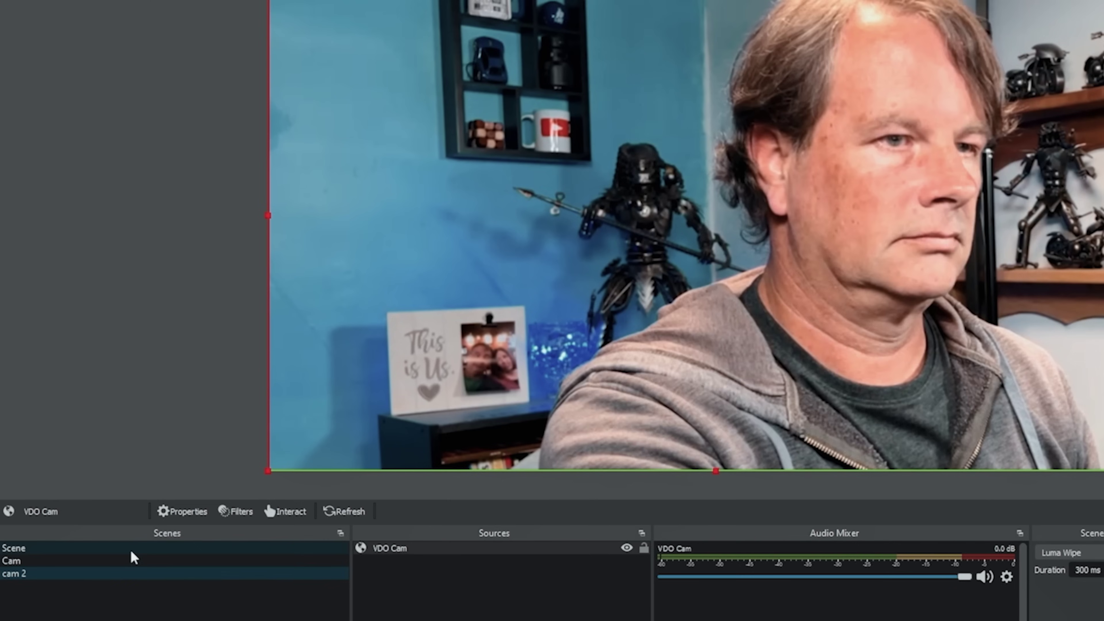
# - Remove the VDO Cam source from the Cam scene, leaving only the webcam
pyautogui.click(87, 503)
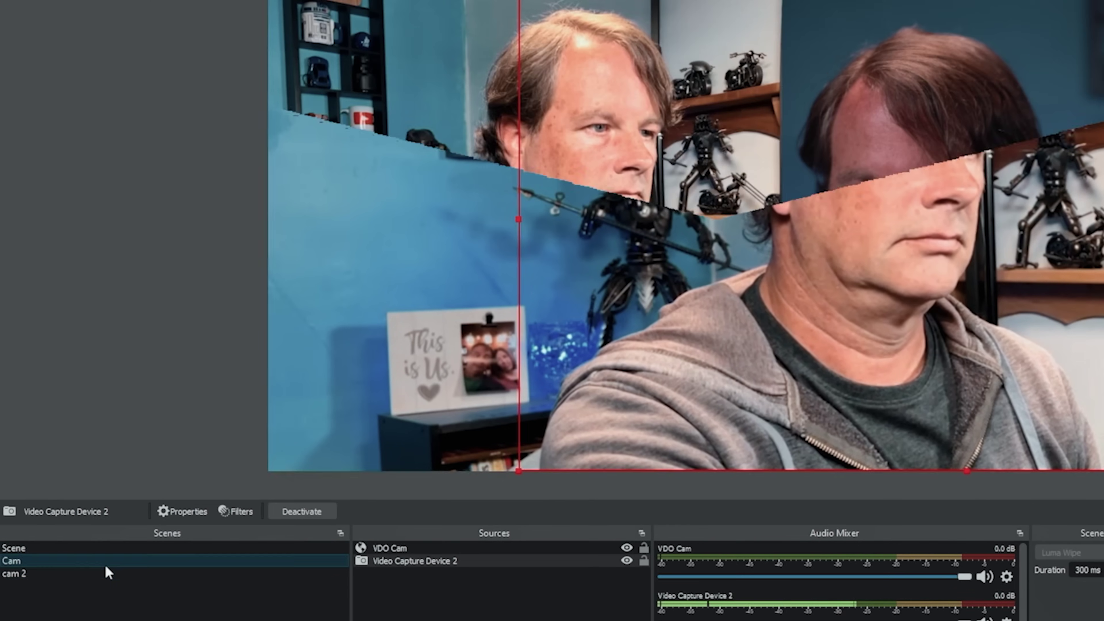
pyautogui.click(454, 264)
pyautogui.rightClick(454, 264)
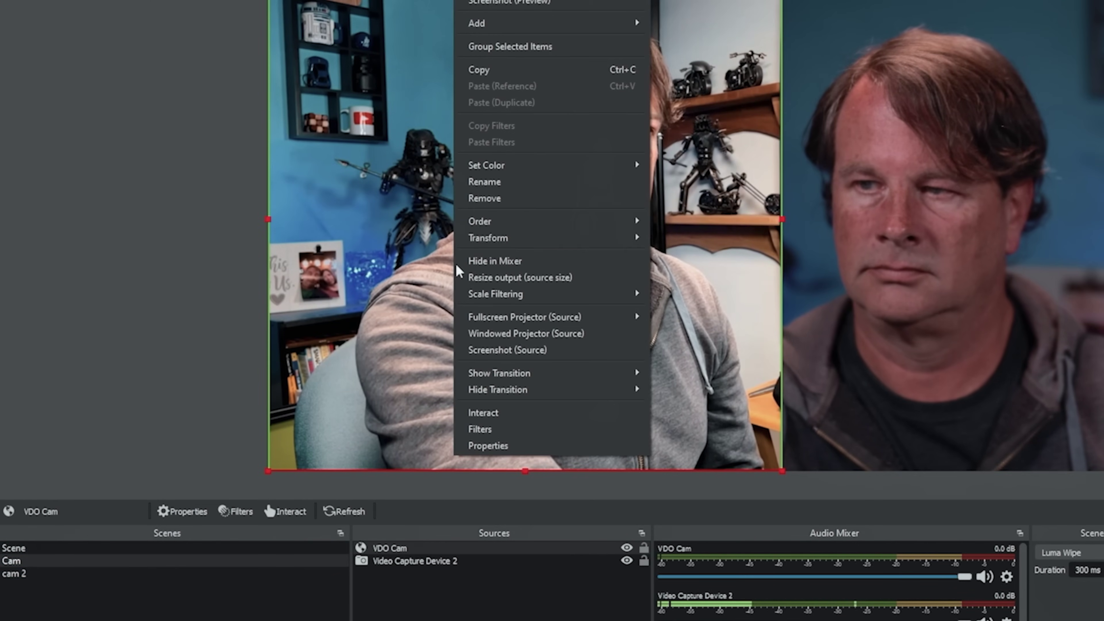
pyautogui.click(520, 199)
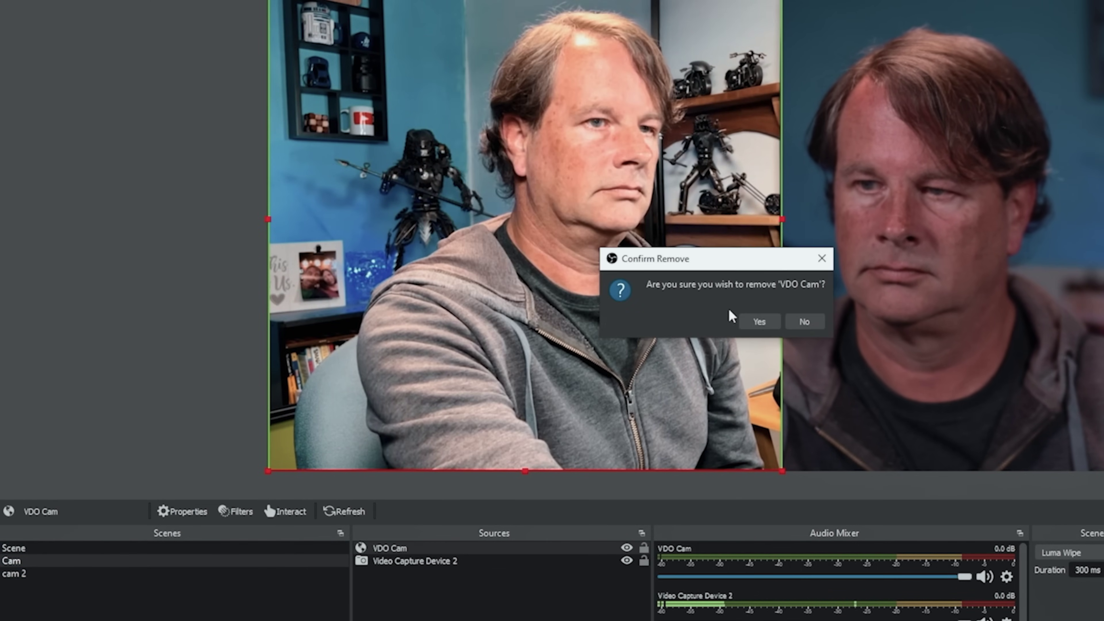
pyautogui.click(757, 321)
pyautogui.click(739, 296)
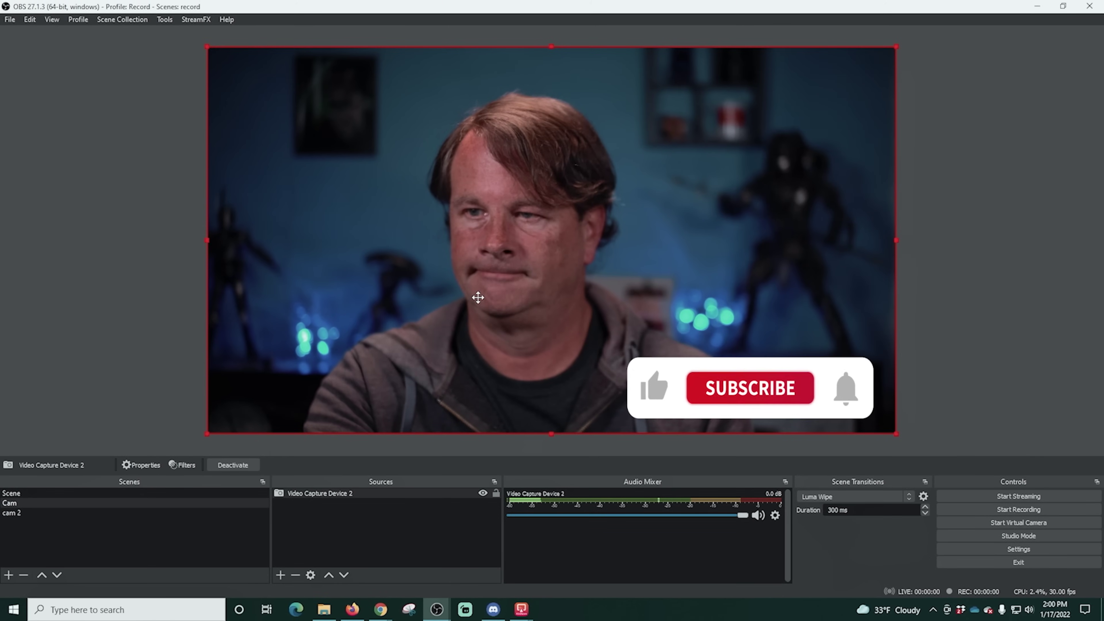
# - Switch back and forth between the Cam and cam 2 scenes to compare them
pyautogui.click(53, 514)
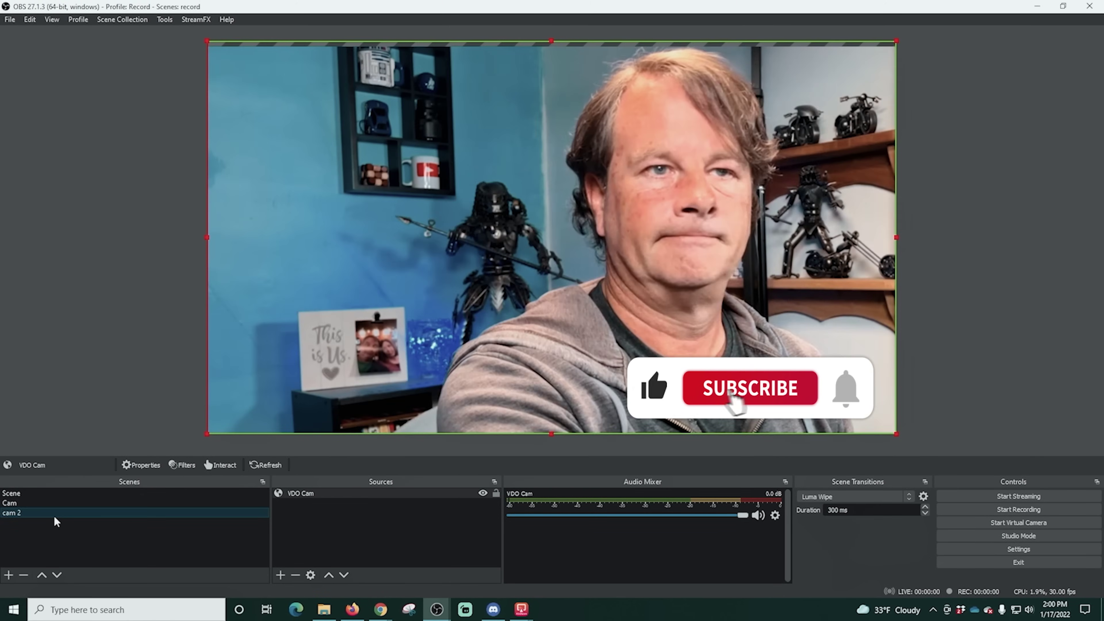
pyautogui.click(59, 503)
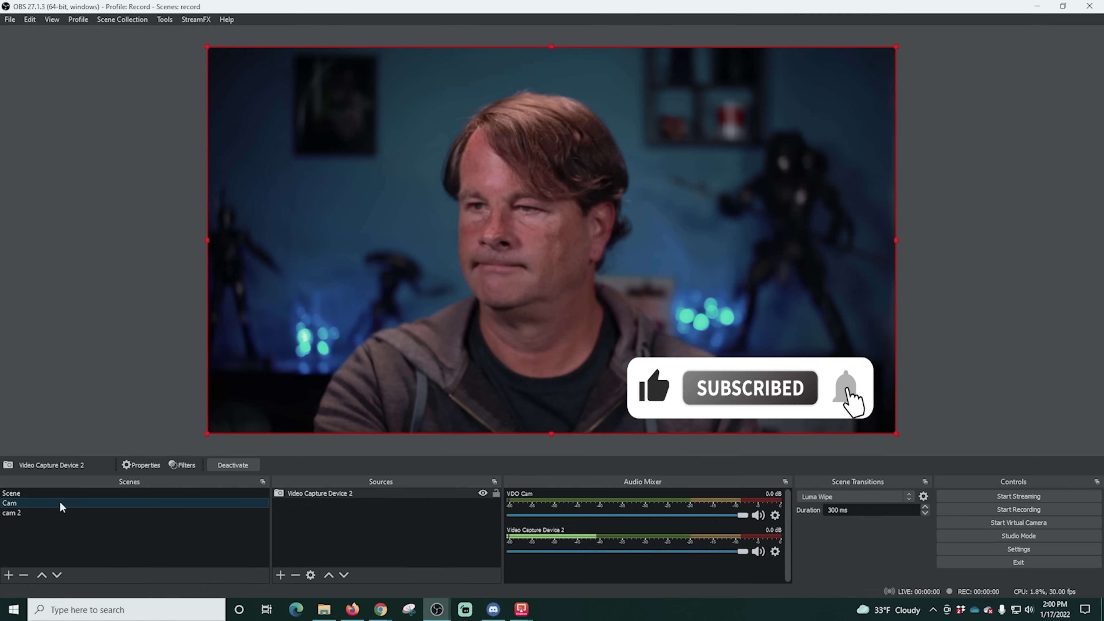
pyautogui.click(59, 513)
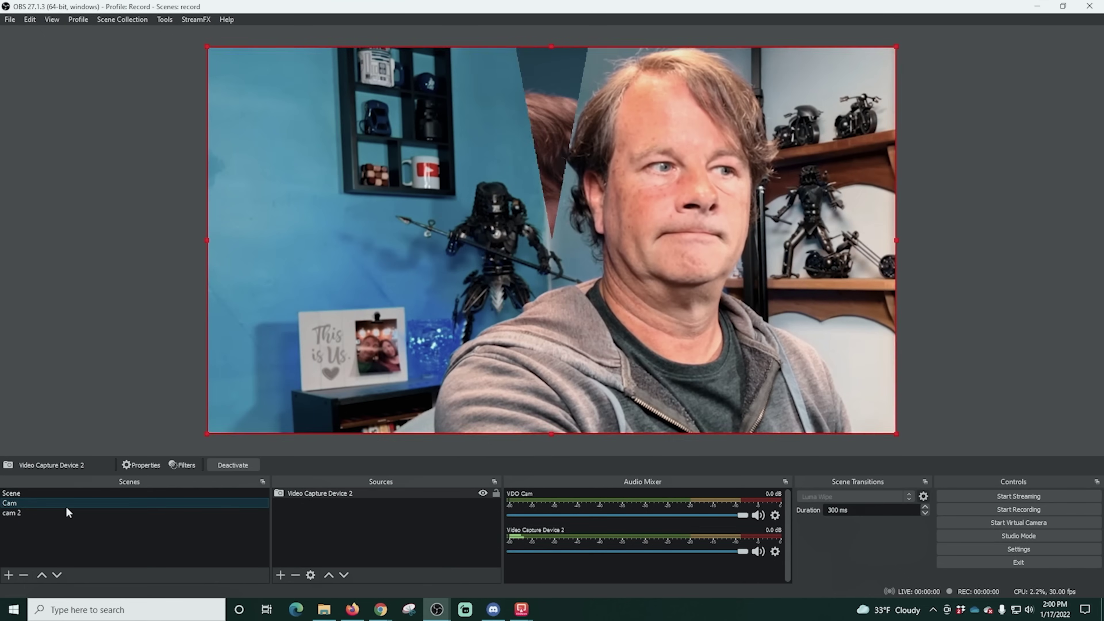
pyautogui.click(66, 506)
pyautogui.click(67, 514)
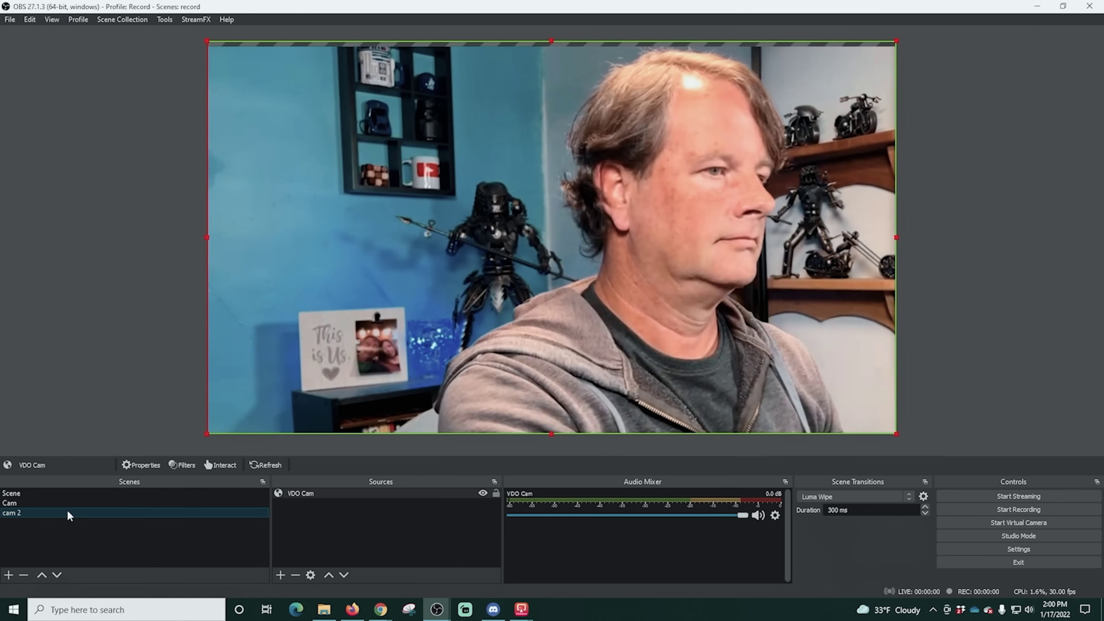
pyautogui.click(67, 505)
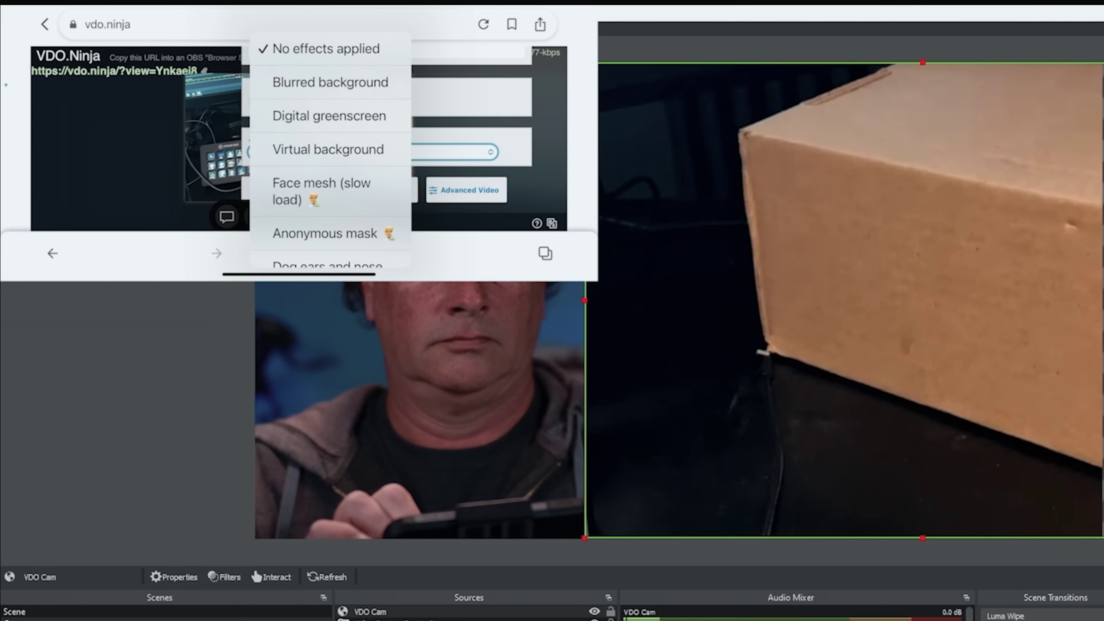
# - Try VDO.Ninja's Blurred background effect, then switch the phone feed to Digital greenscreen
pyautogui.click(330, 82)
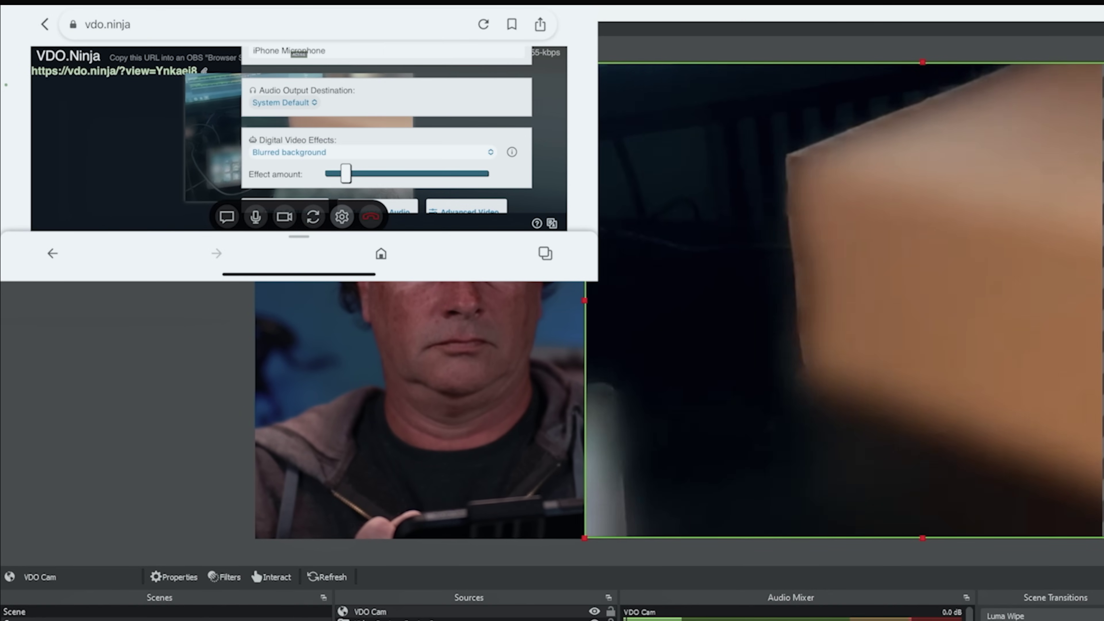
pyautogui.moveTo(346, 173); pyautogui.dragTo(361, 174)
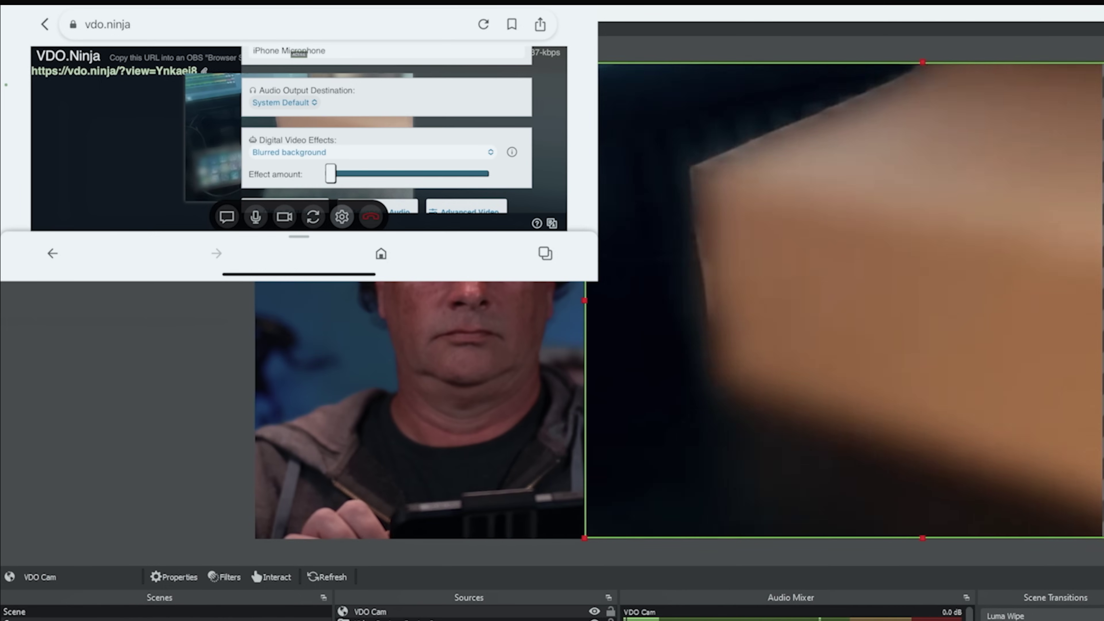
pyautogui.click(372, 152)
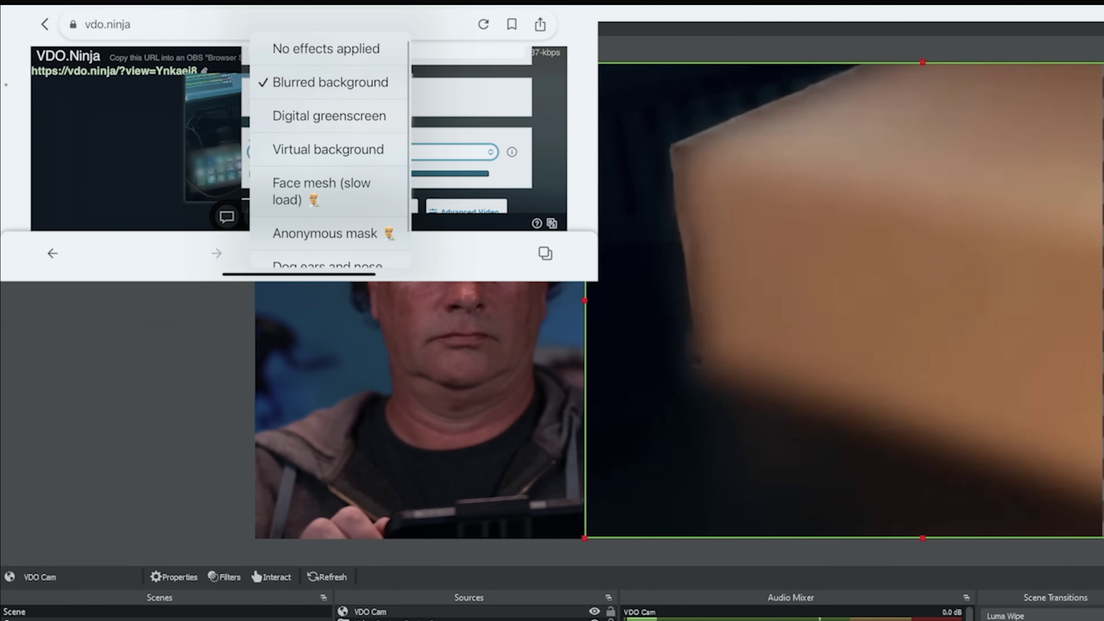
pyautogui.click(329, 115)
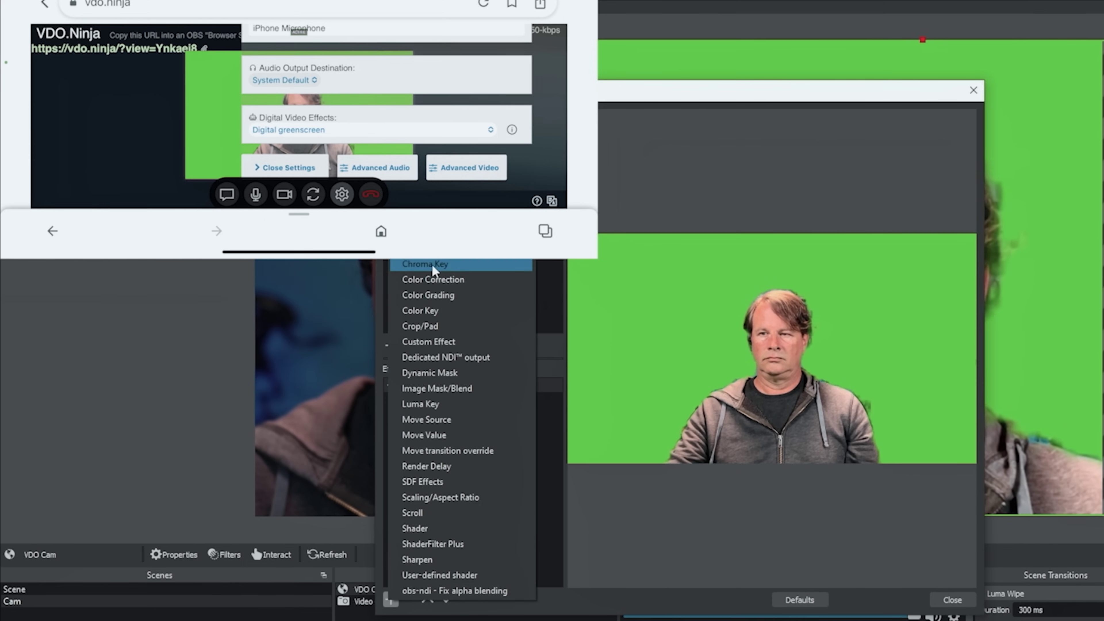
# - Add a Chroma Key filter to VDO Cam and close the Filters window
pyautogui.click(434, 266)
pyautogui.click(652, 379)
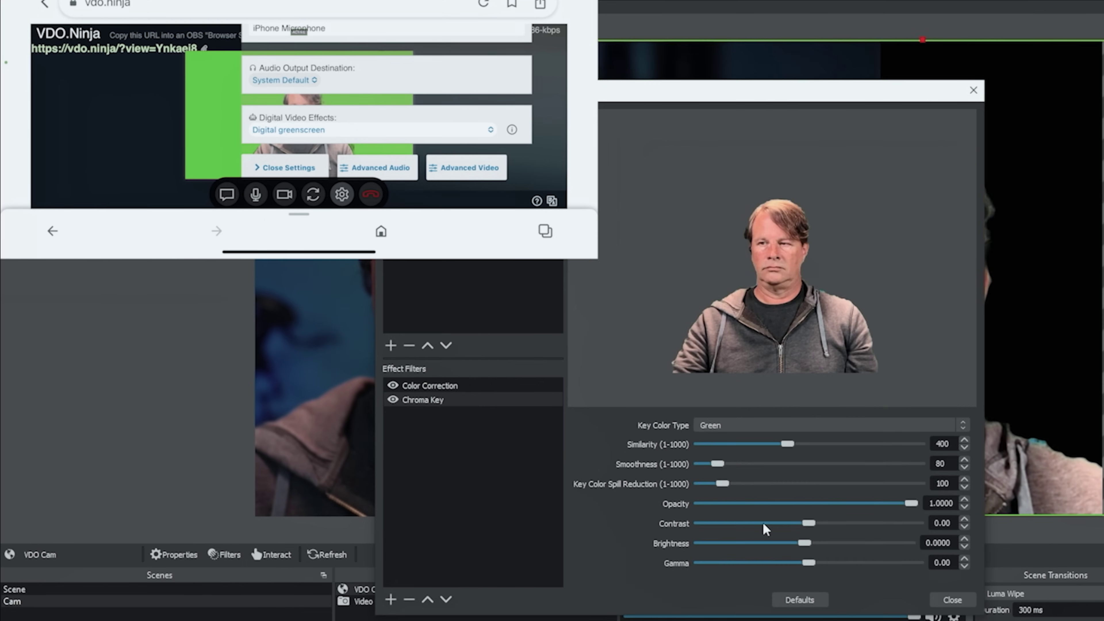
pyautogui.click(941, 603)
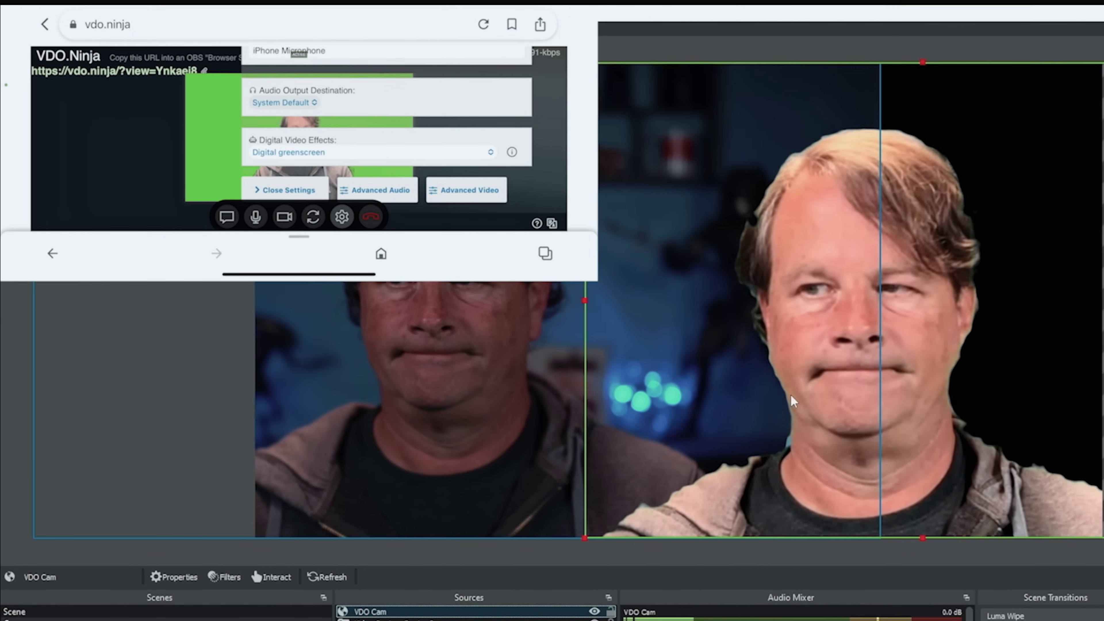
# - Reposition the keyed VDO Cam and the webcam so the phone person overlays the room
pyautogui.moveTo(867, 361); pyautogui.dragTo(672, 362)
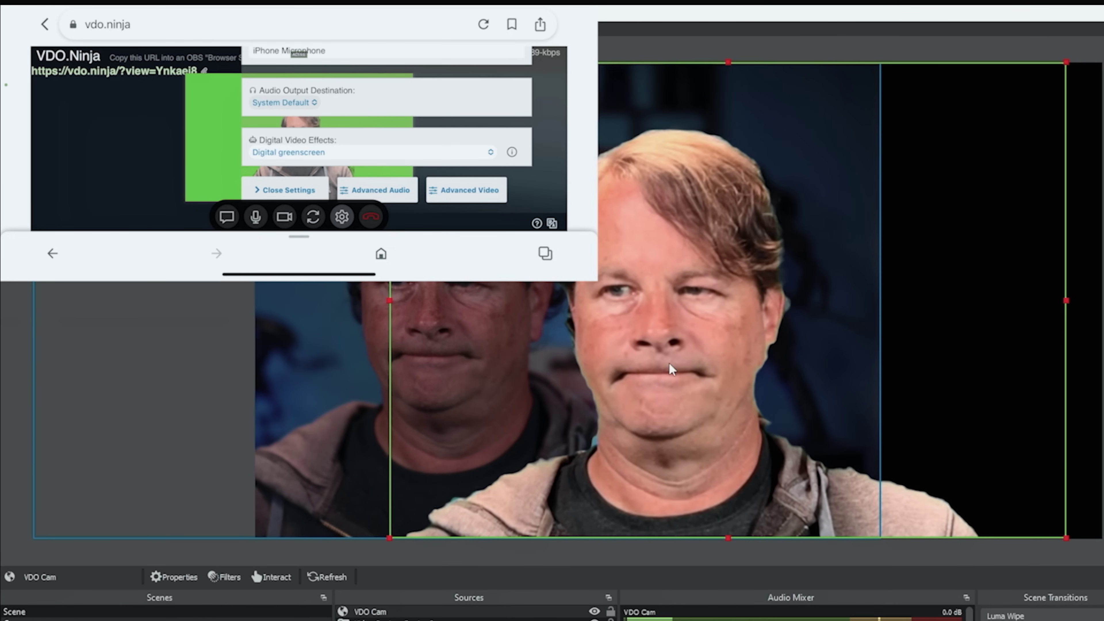
pyautogui.moveTo(311, 344); pyautogui.dragTo(526, 351)
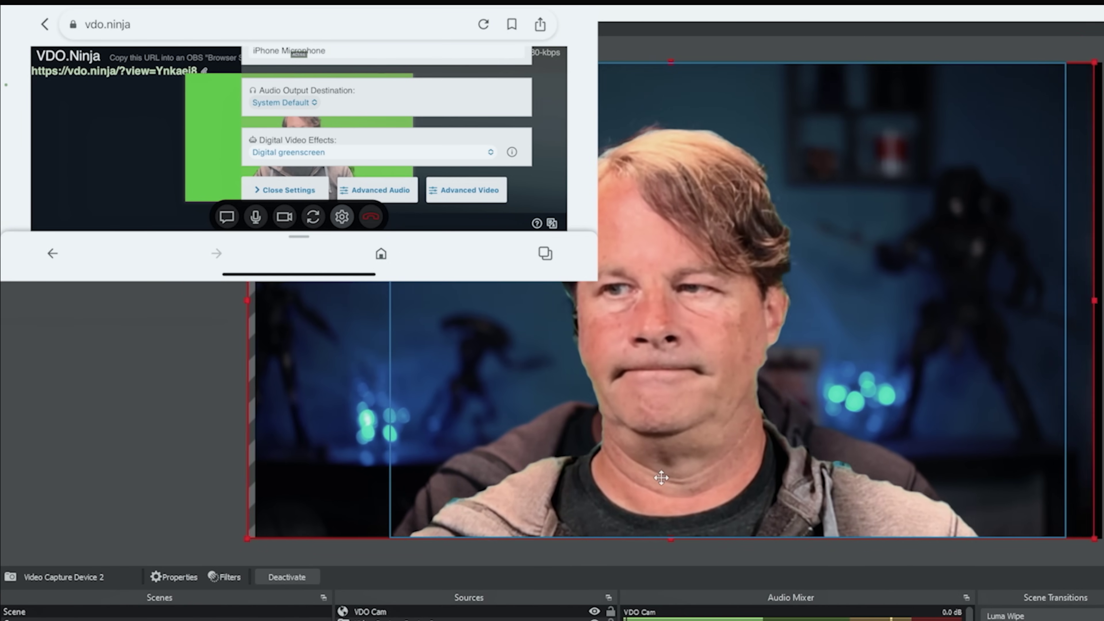
pyautogui.moveTo(661, 476); pyautogui.dragTo(381, 524)
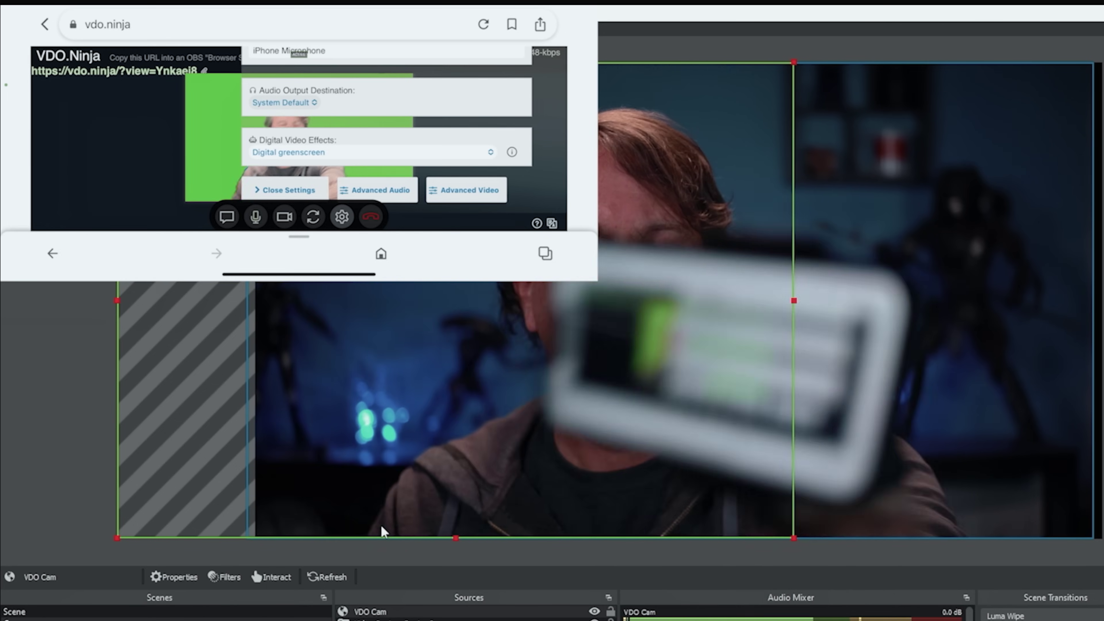